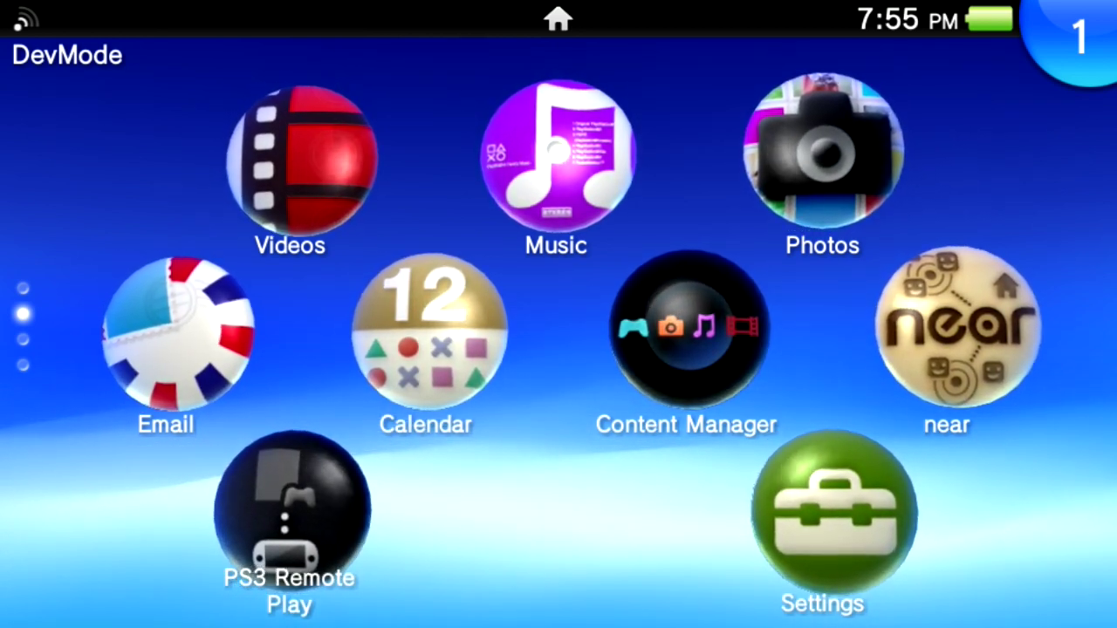
Open the Email app and start adding a new Gmail account.
click(182, 334)
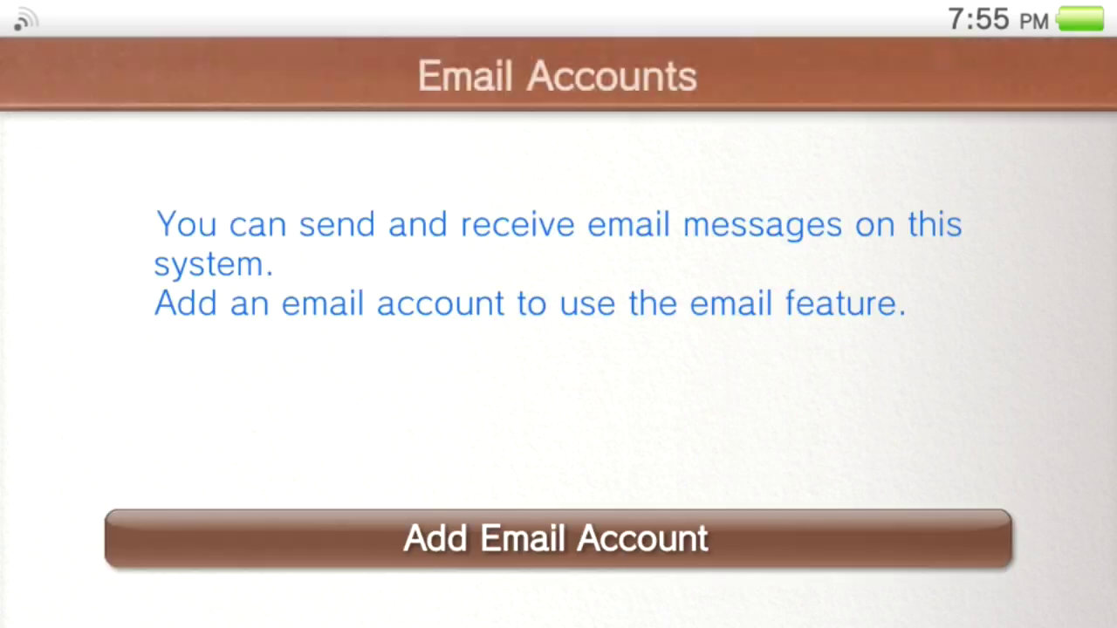
click(558, 538)
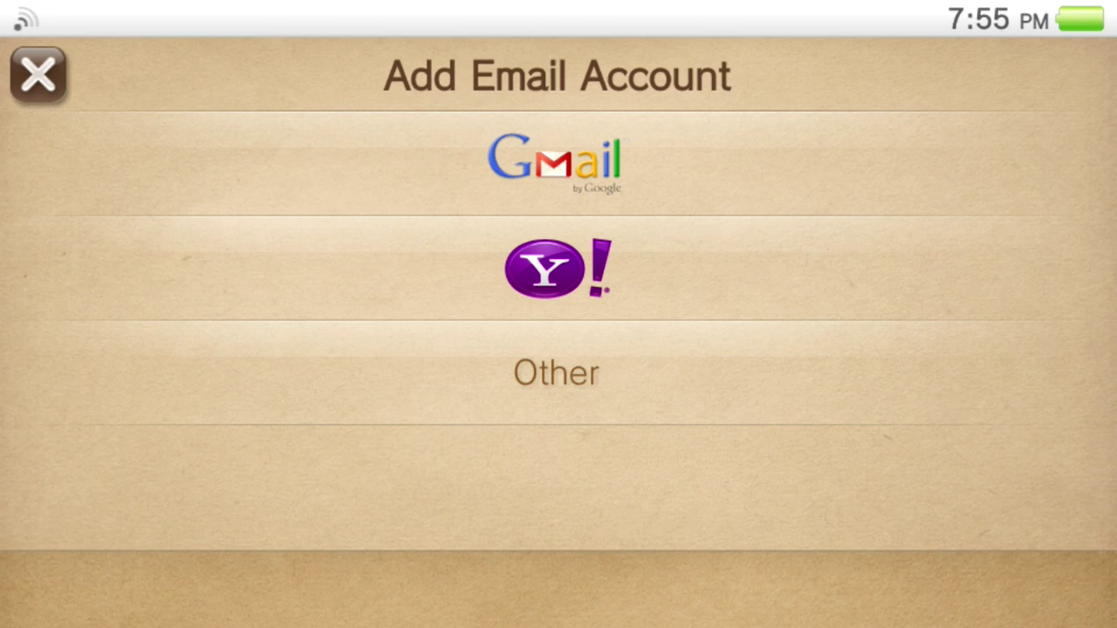
click(555, 163)
Fill in the display name and Gmail address, submit, and agree to sync contacts.
click(360, 153)
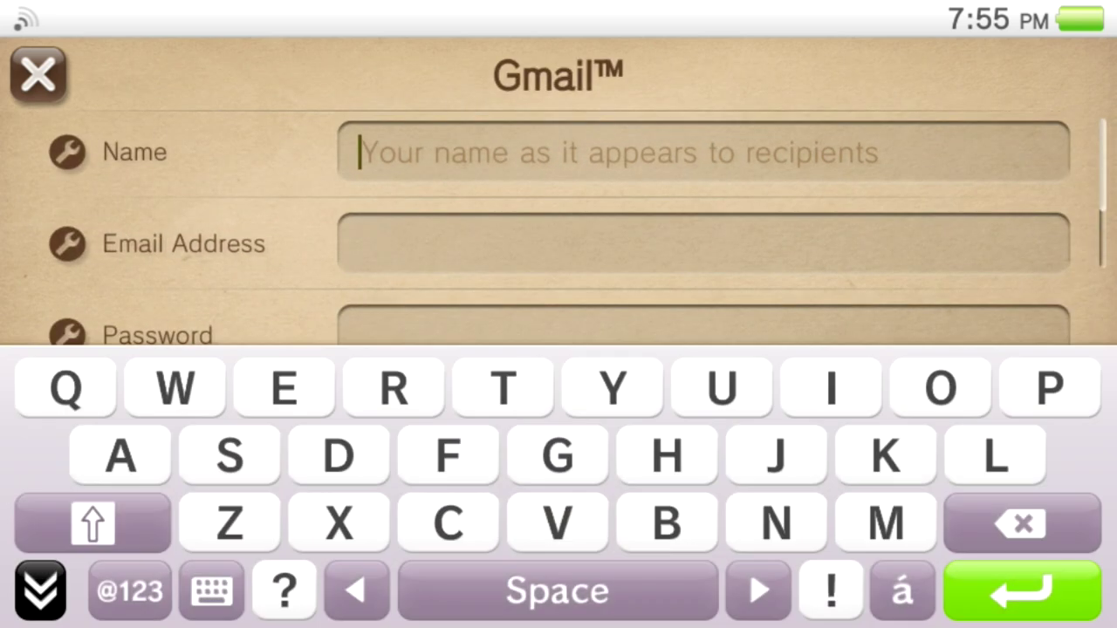
text(S)
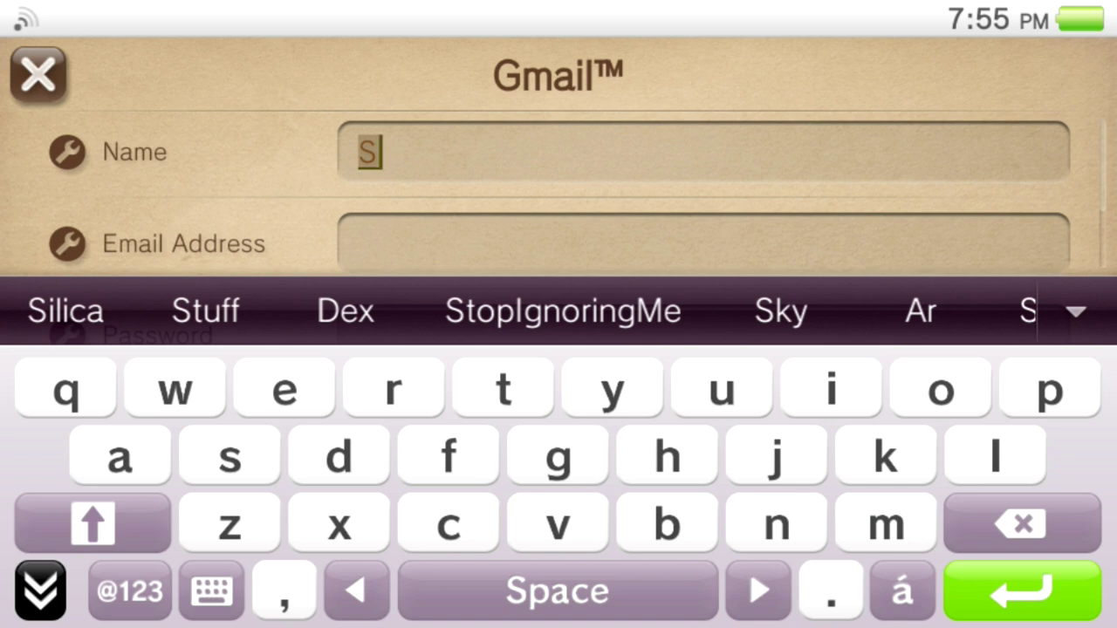
click(65, 310)
click(361, 244)
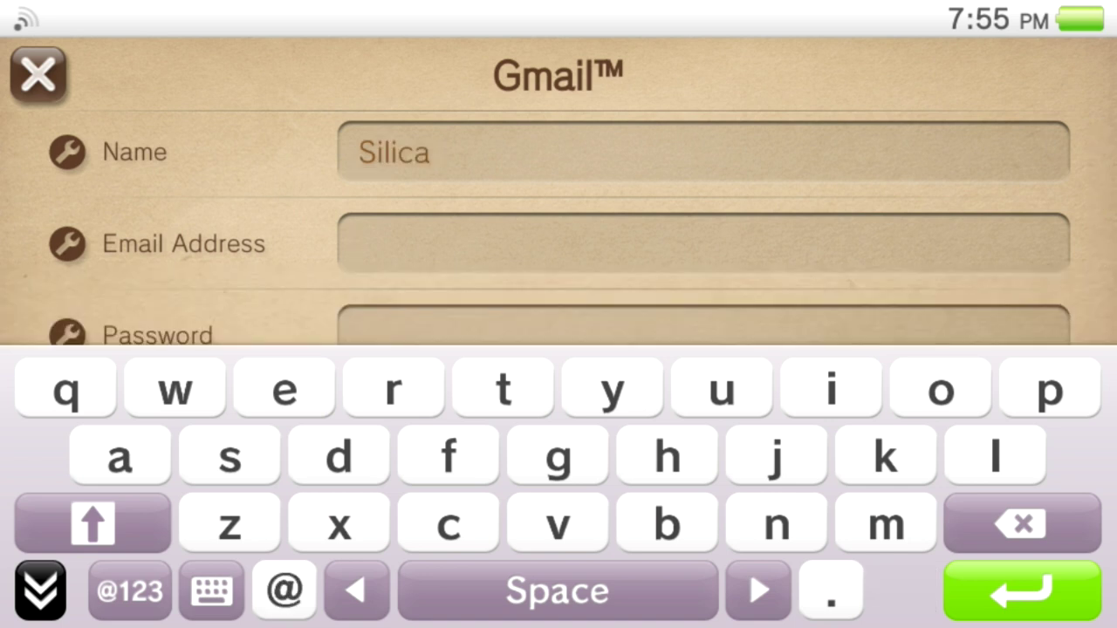
text(ea)
click(96, 311)
text(.com)
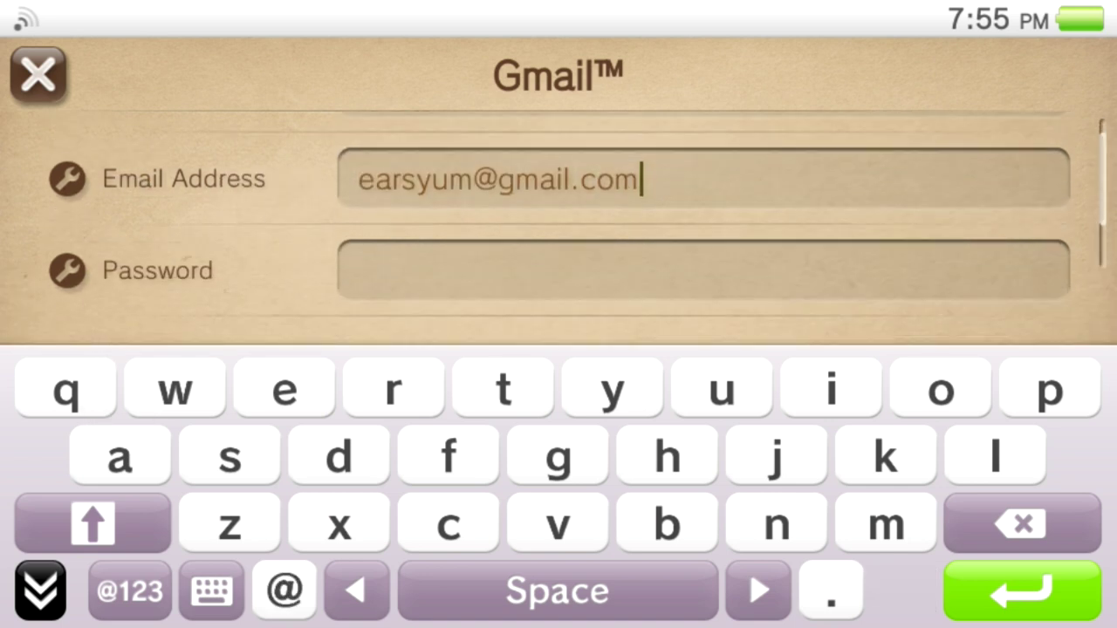
key(Return)
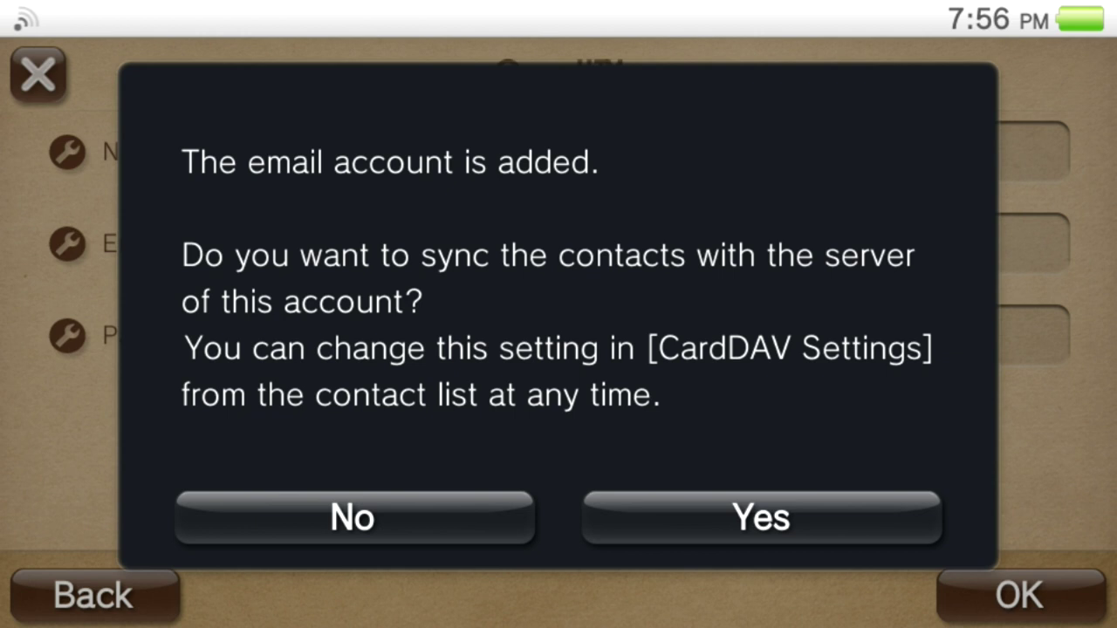
click(760, 518)
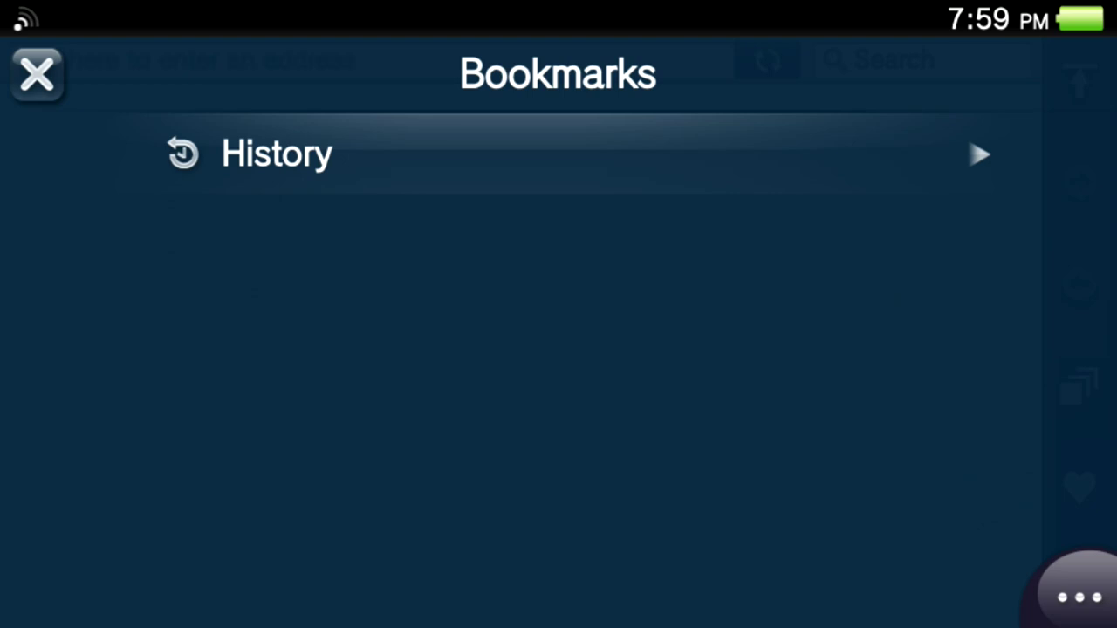
click(37, 75)
click(175, 58)
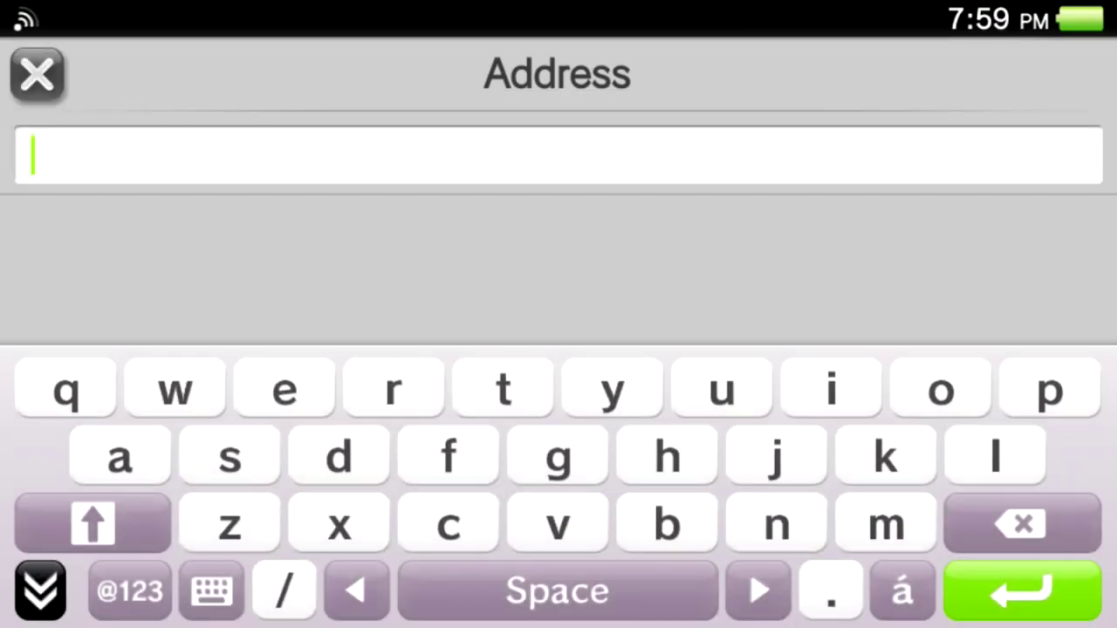
text(h)
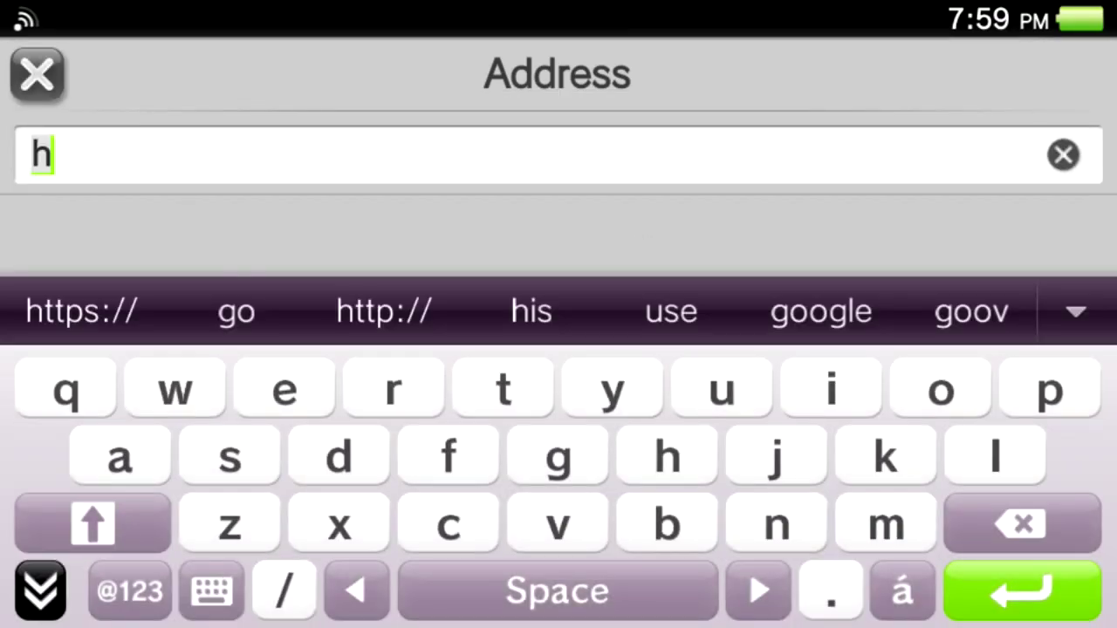
click(384, 311)
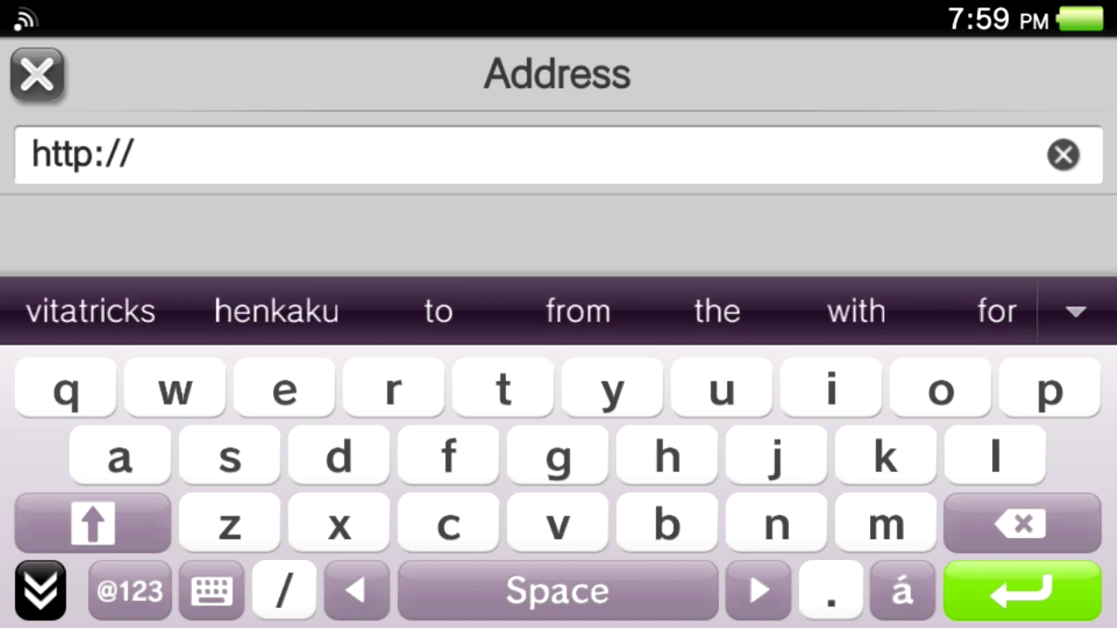
click(91, 310)
click(100, 311)
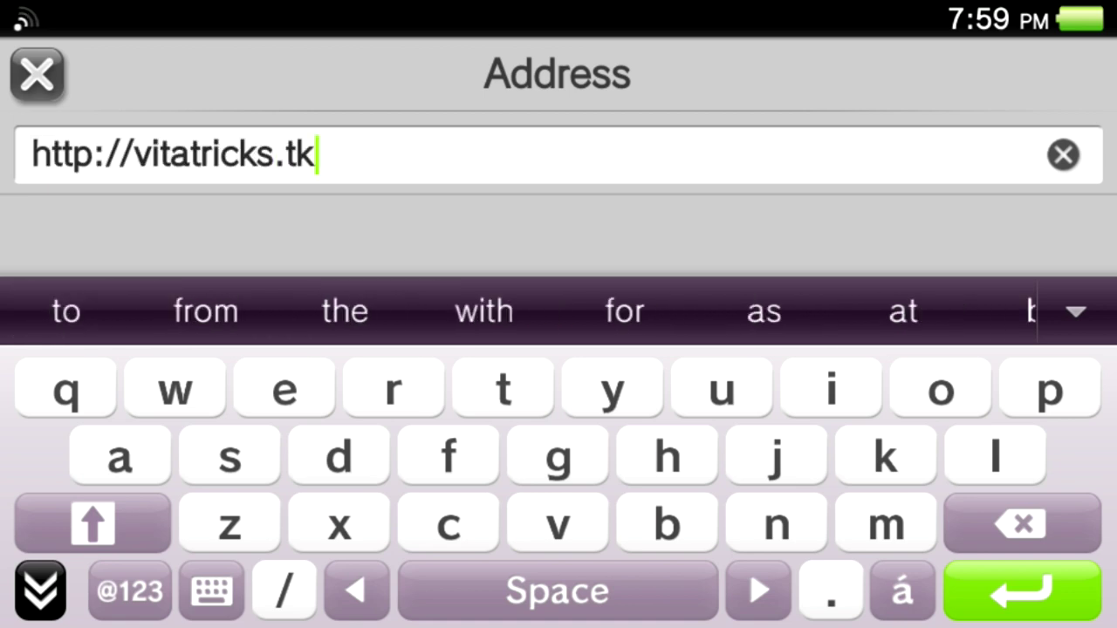
click(284, 591)
text(s)
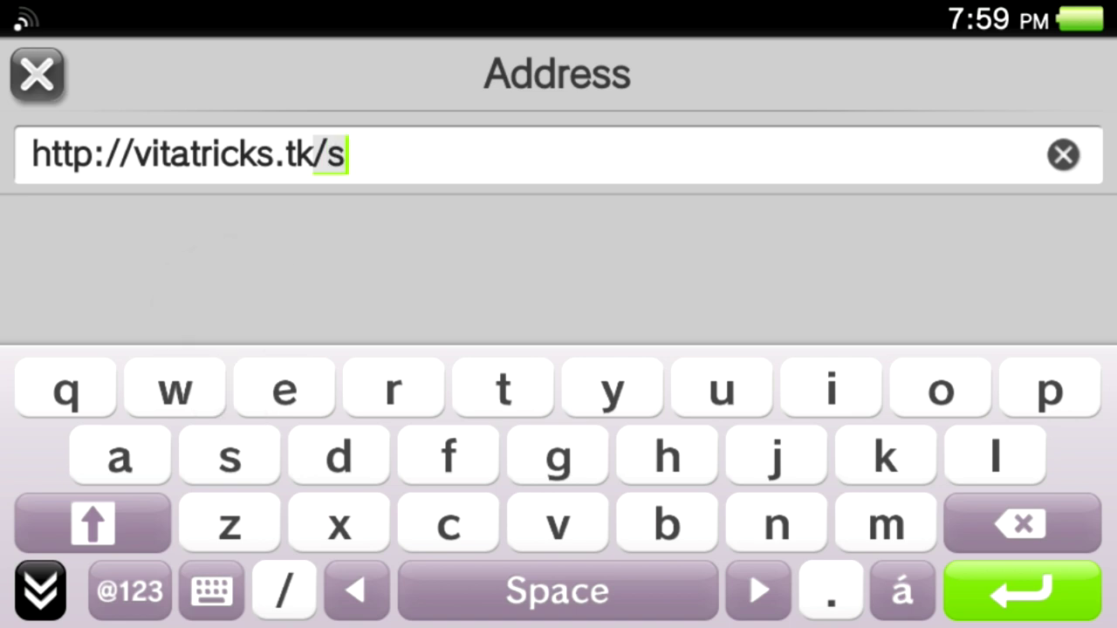
text(ig)
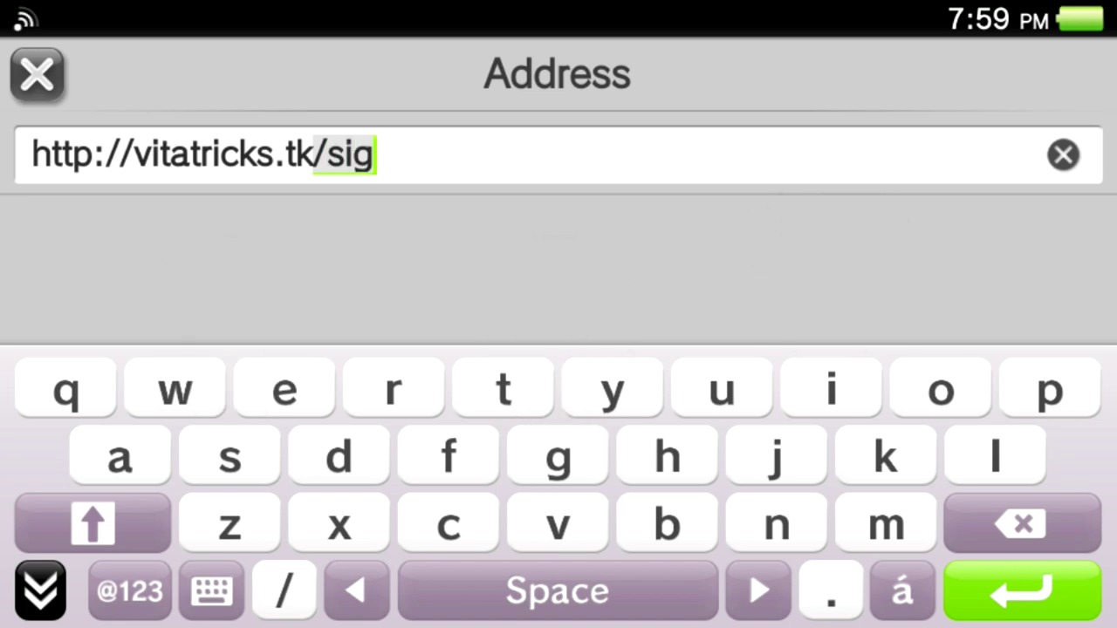
text(nup)
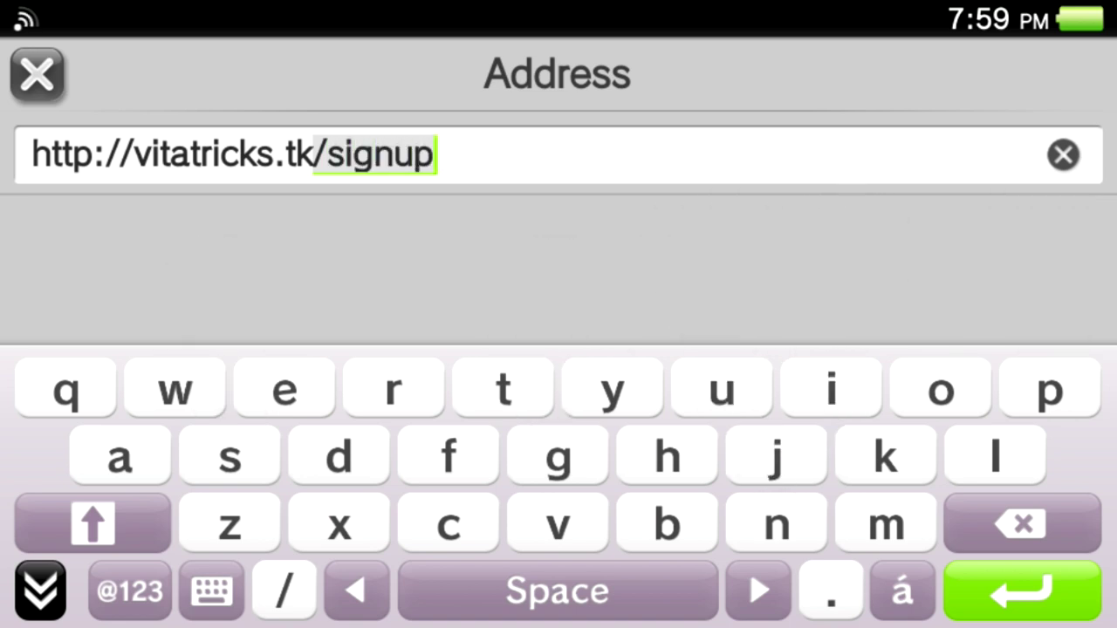
text(.ht)
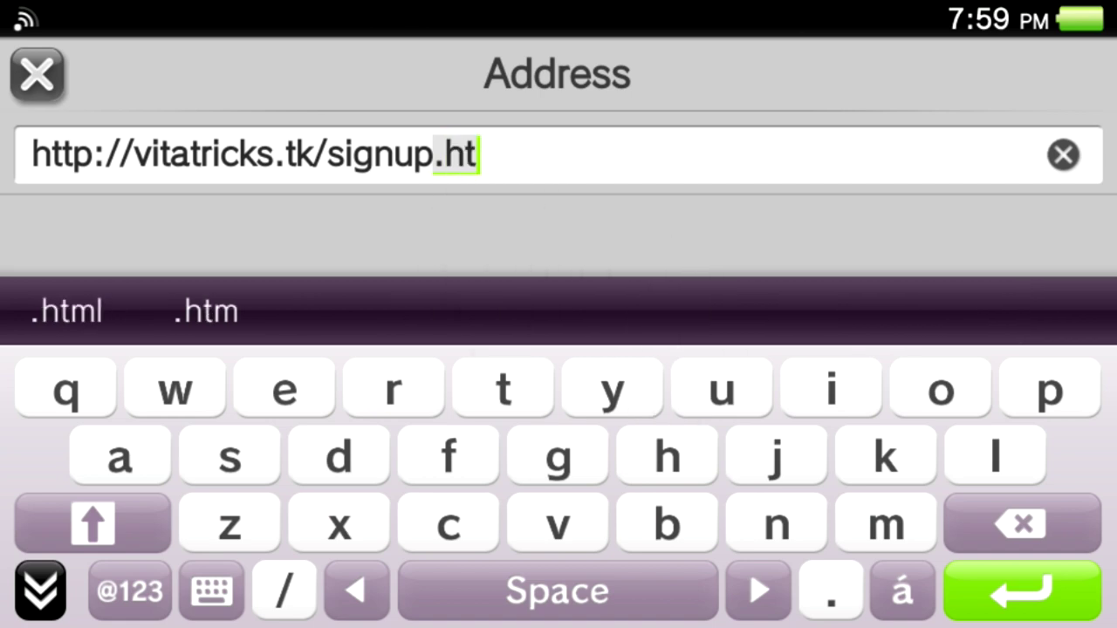
text(ml)
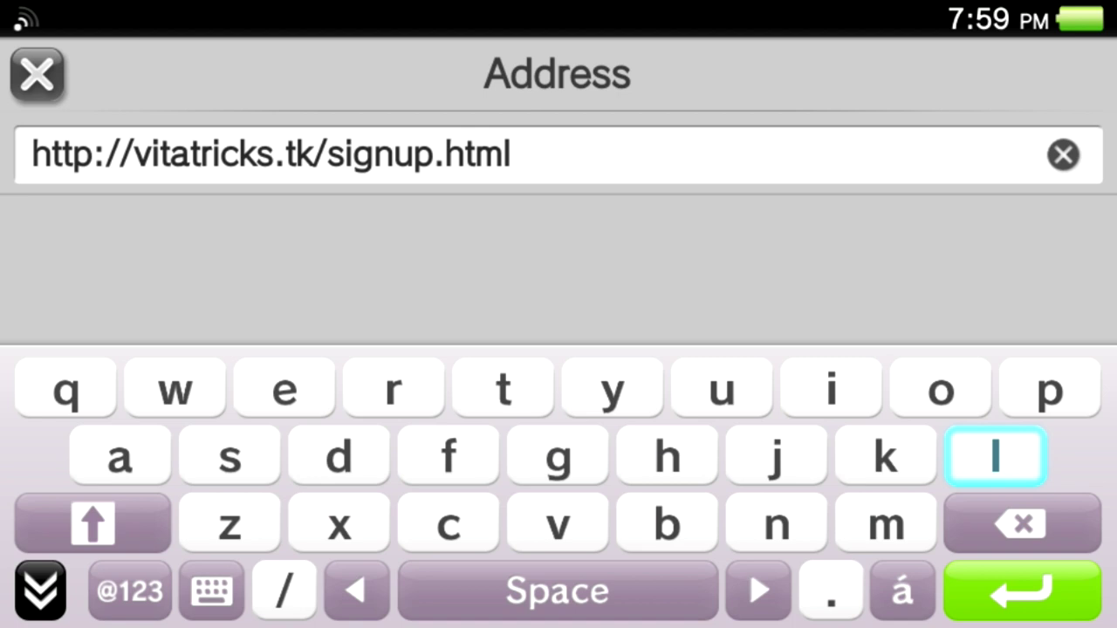
key(Return)
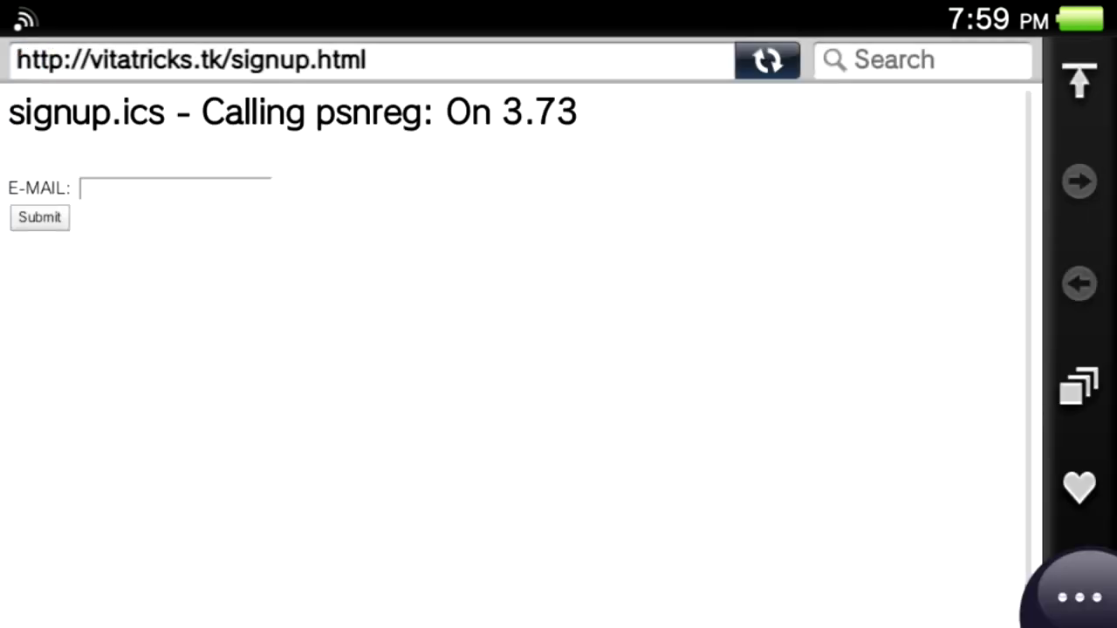
Enter the Gmail address in the E-MAIL field, submit it, and return home.
click(175, 188)
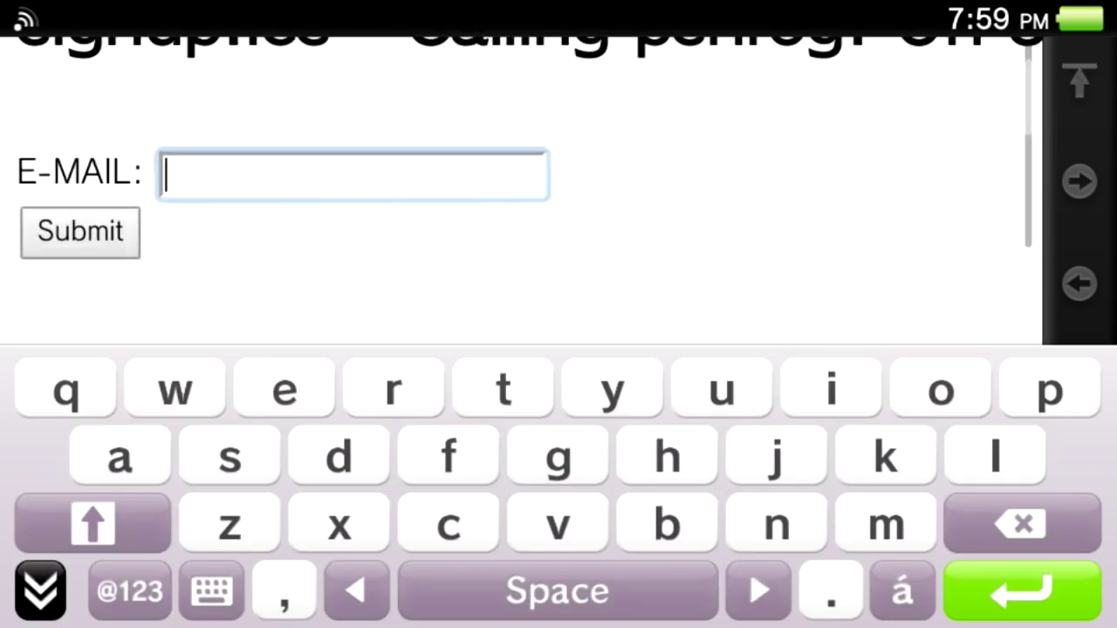
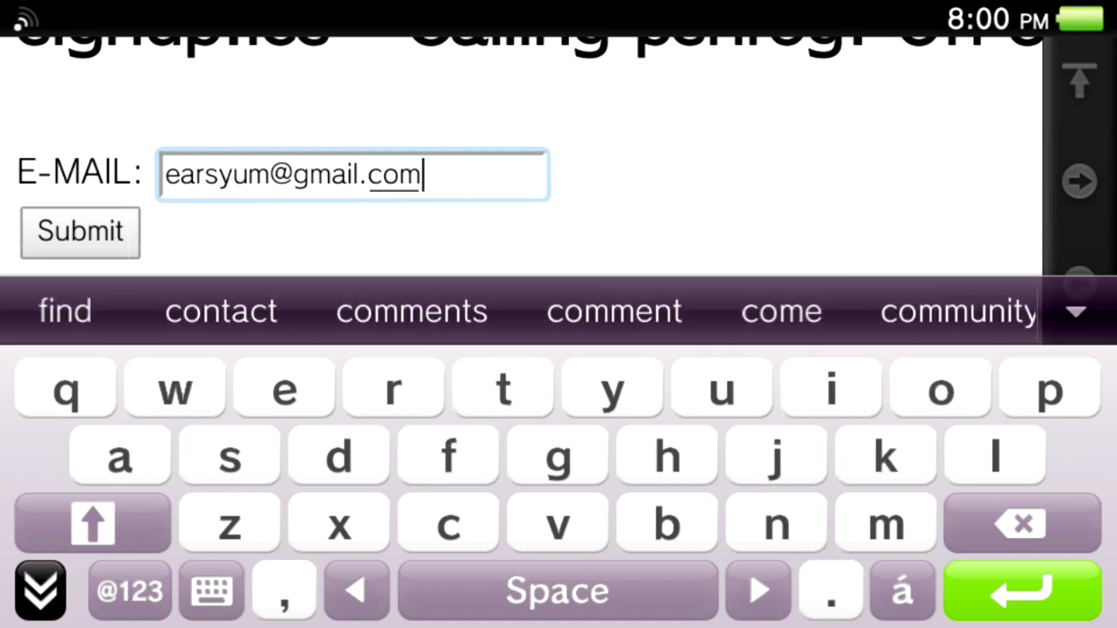
key(Return)
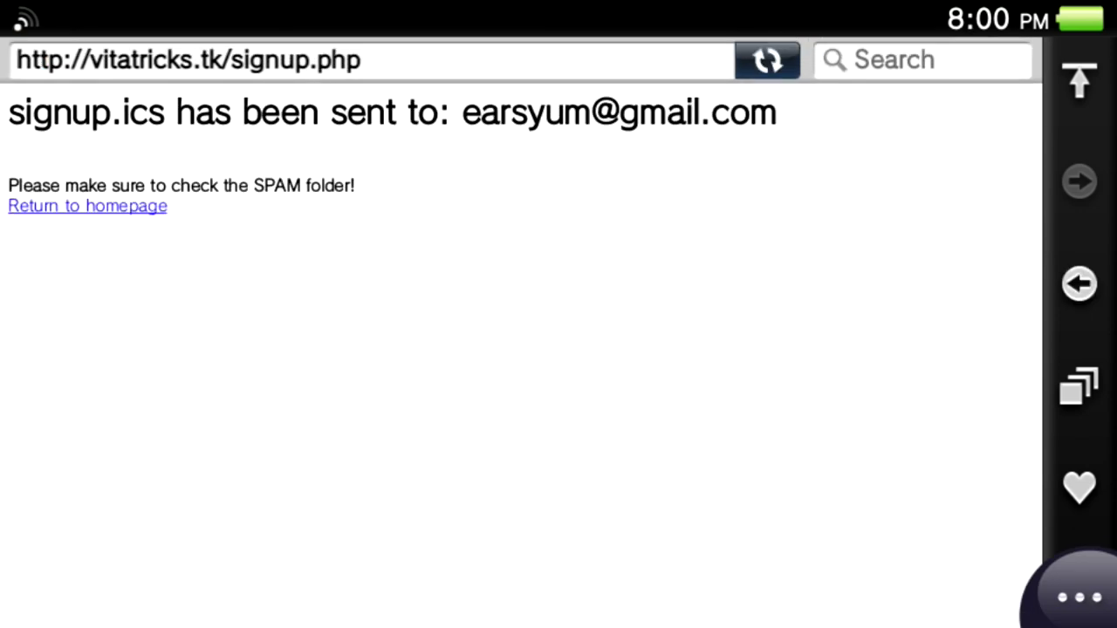
key(super)
key(super)
scroll(559, 349, down, 1)
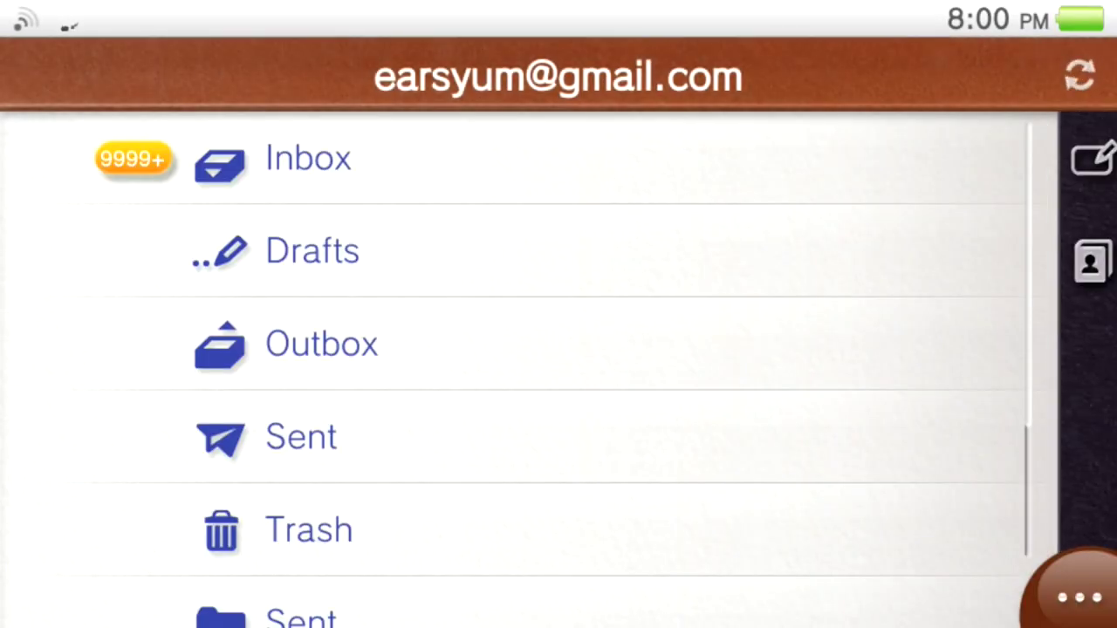
Open the newest Inbox message and its signup.ics attachment as a Sign Up App event.
click(308, 158)
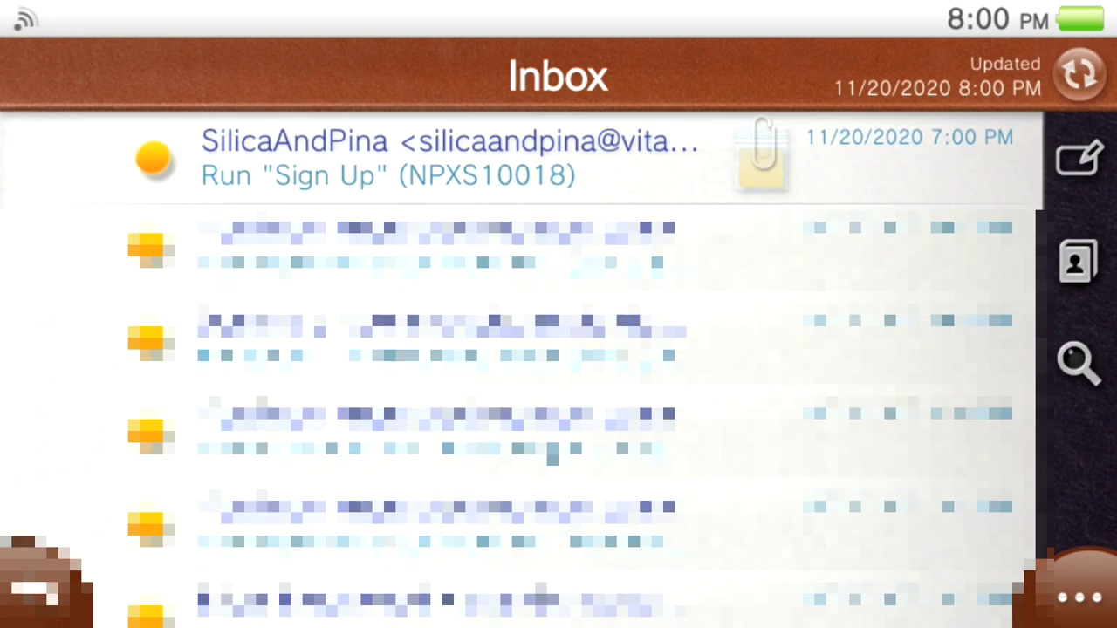
key(Return)
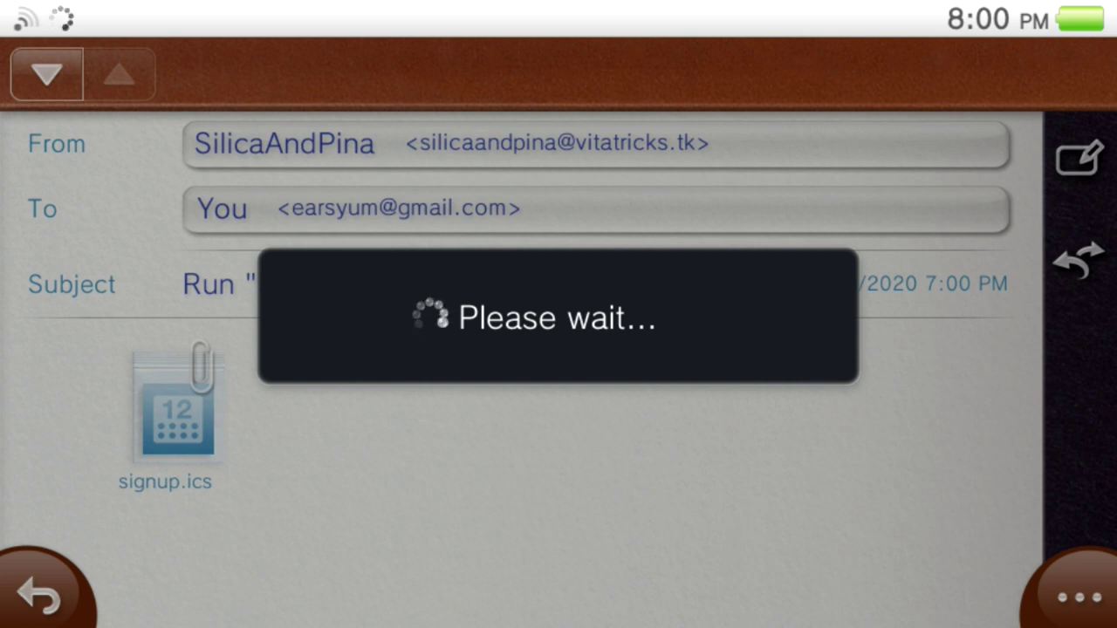
scroll(521, 332, down, 4)
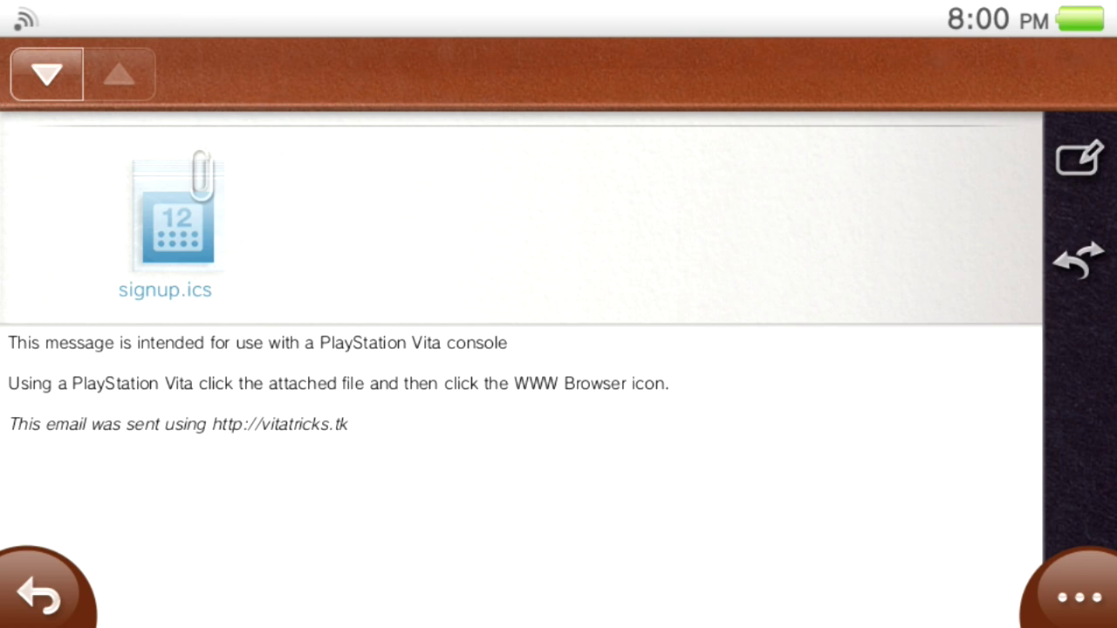
click(178, 218)
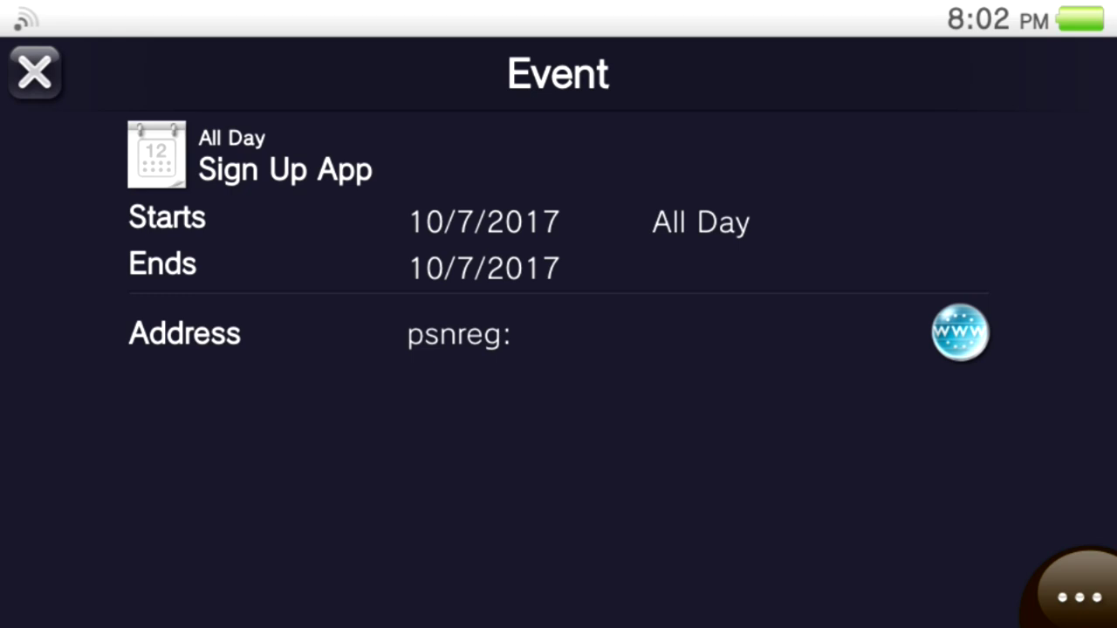
Launch Sign Up from the psnreg: link, turn Wi-Fi off, decline re-enabling it, and dismiss Finish.
click(959, 332)
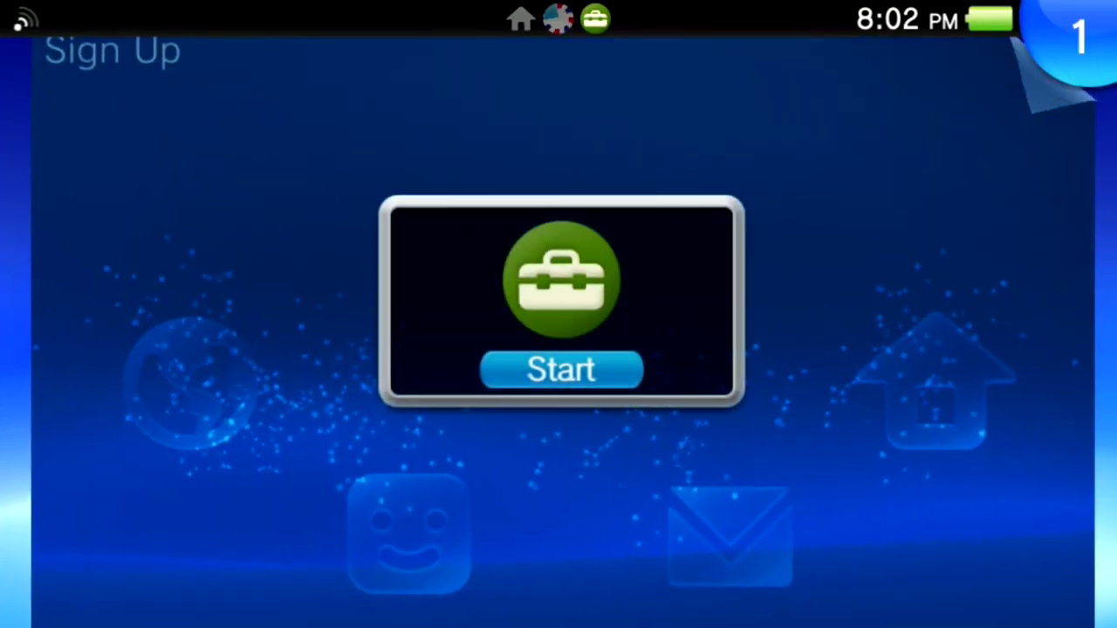
click(561, 369)
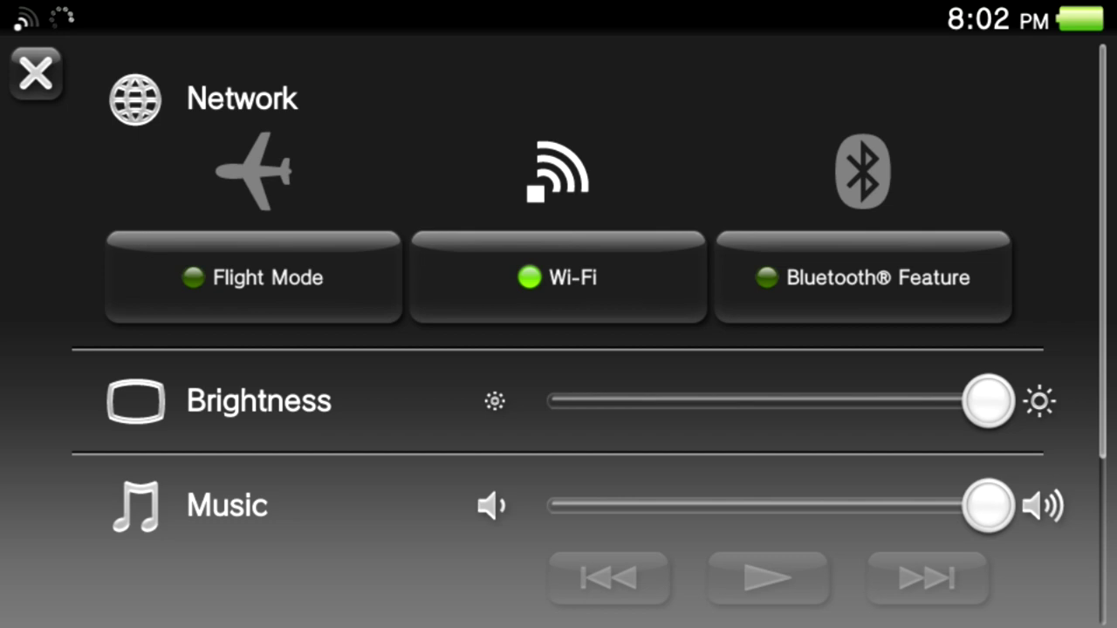
click(559, 283)
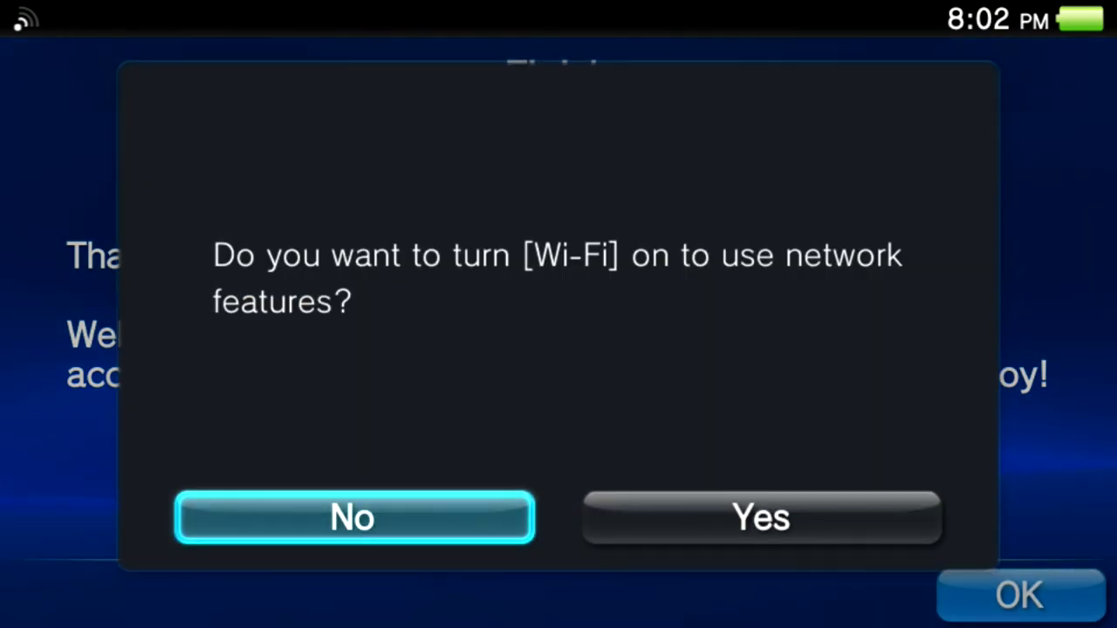
key(Return)
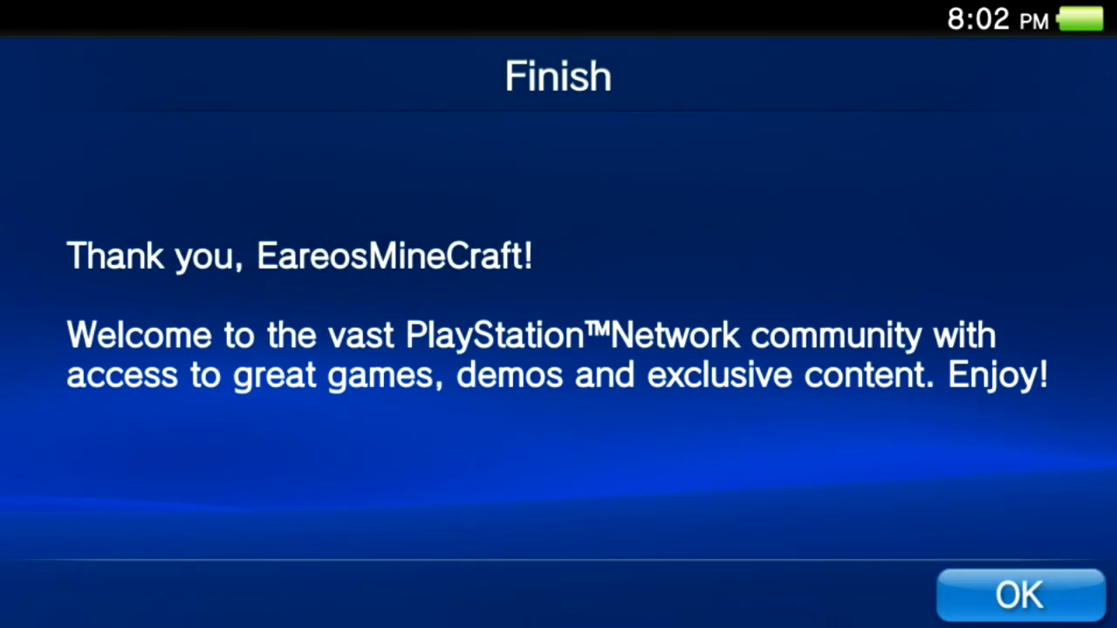
key(super)
key(Left)
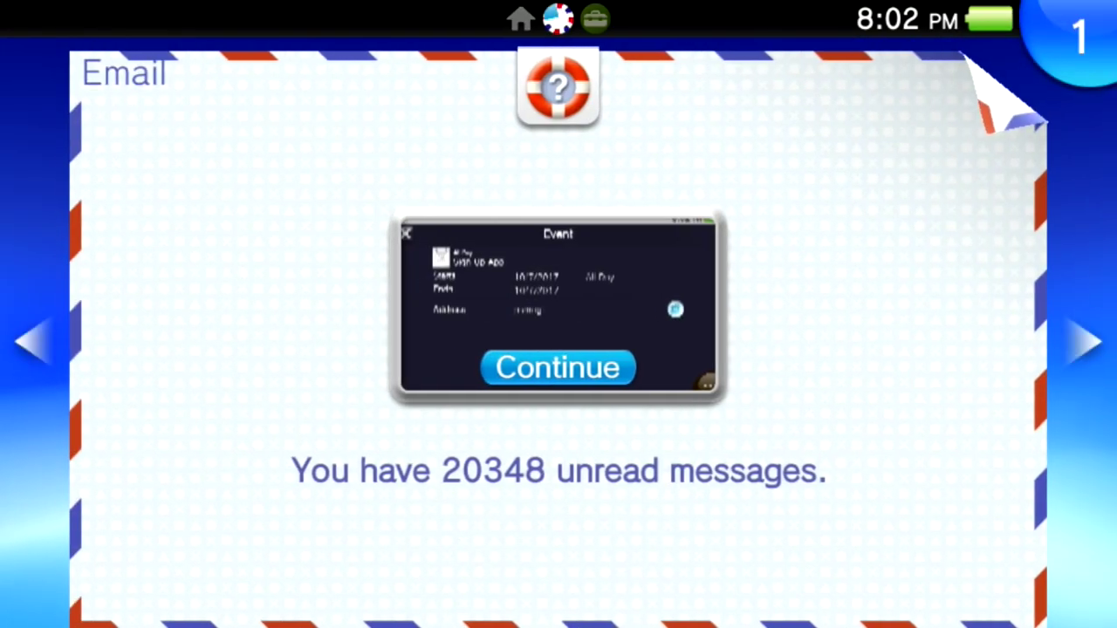
Turn Wi-Fi back on, close Sign Up, and relaunch it from the sign-up event.
key(super)
key(Return)
key(super)
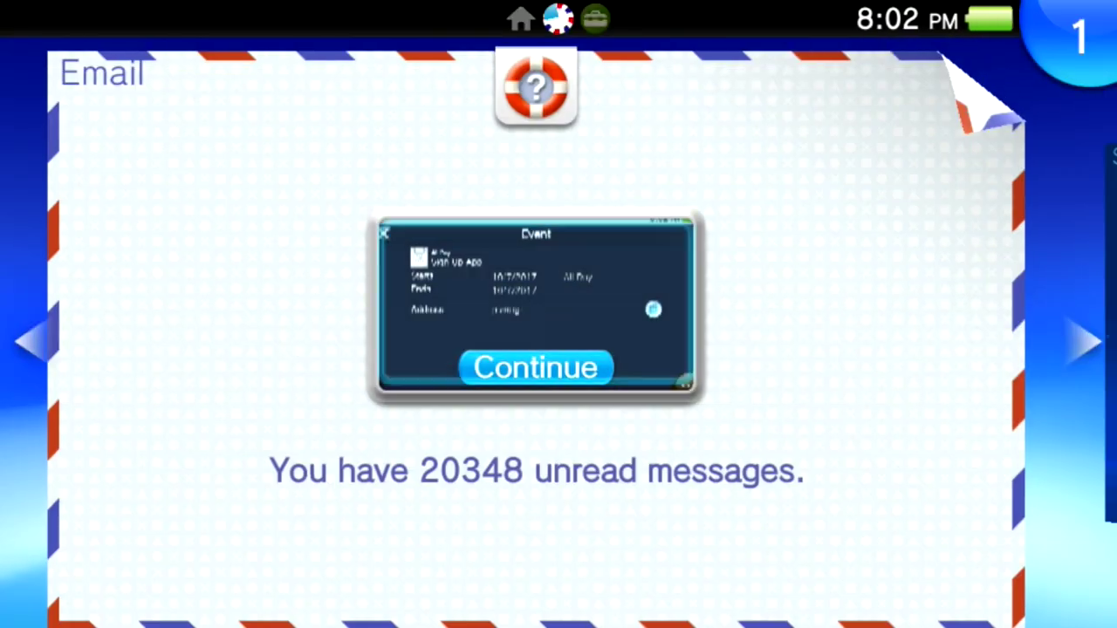
key(Right)
key(Return)
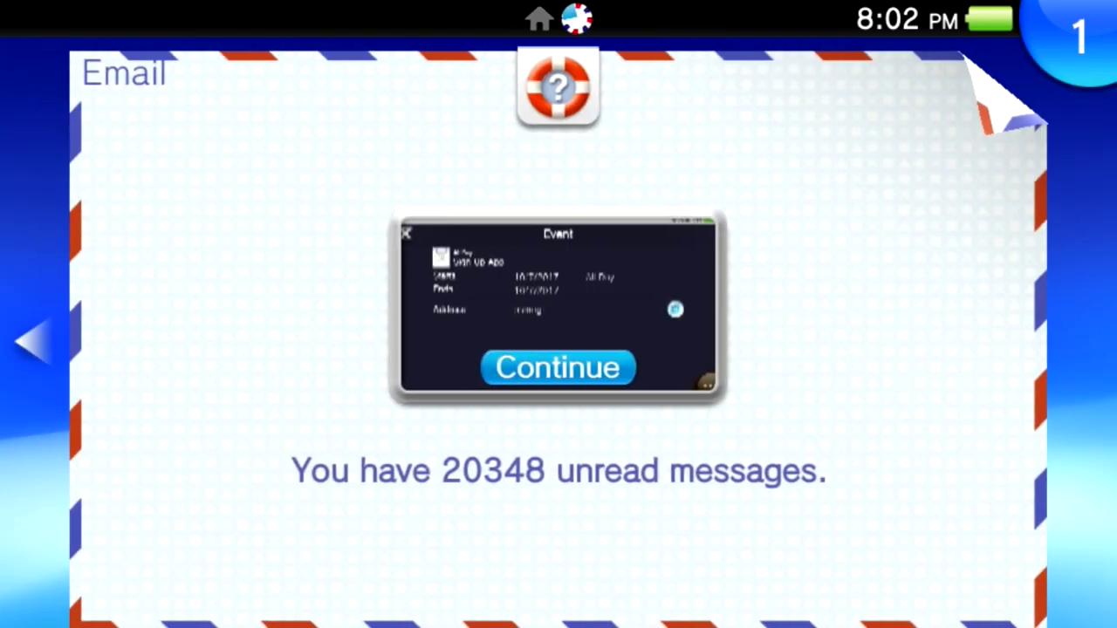
key(Return)
key(Return)
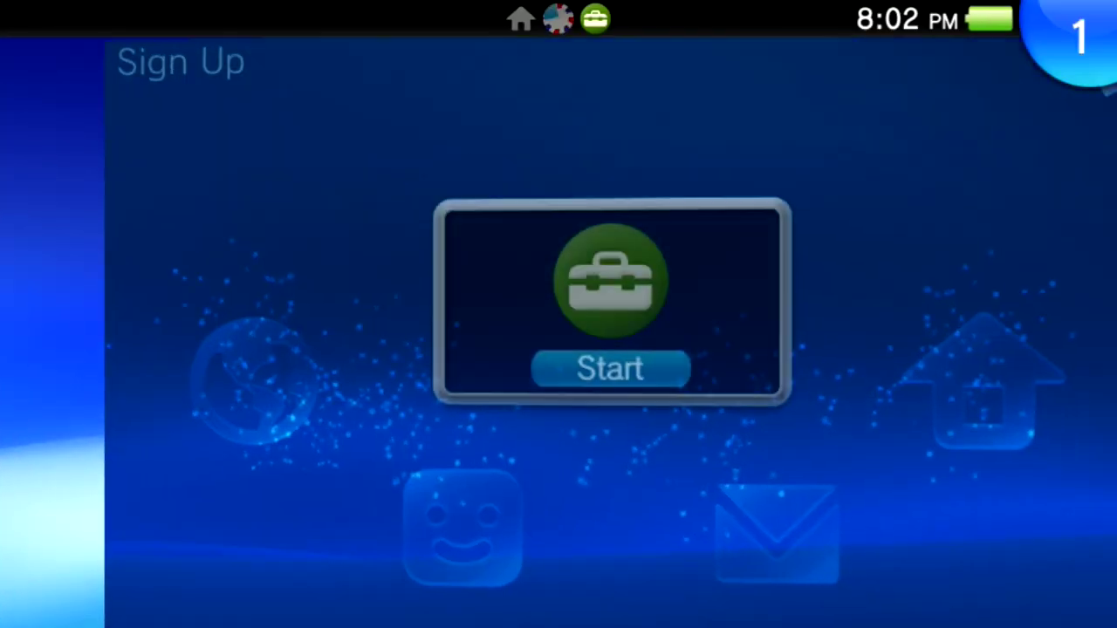
Toggle Wi-Fi off, dismiss the connection terminated errors, re-enable Wi-Fi, and retry PSN.
key(super)
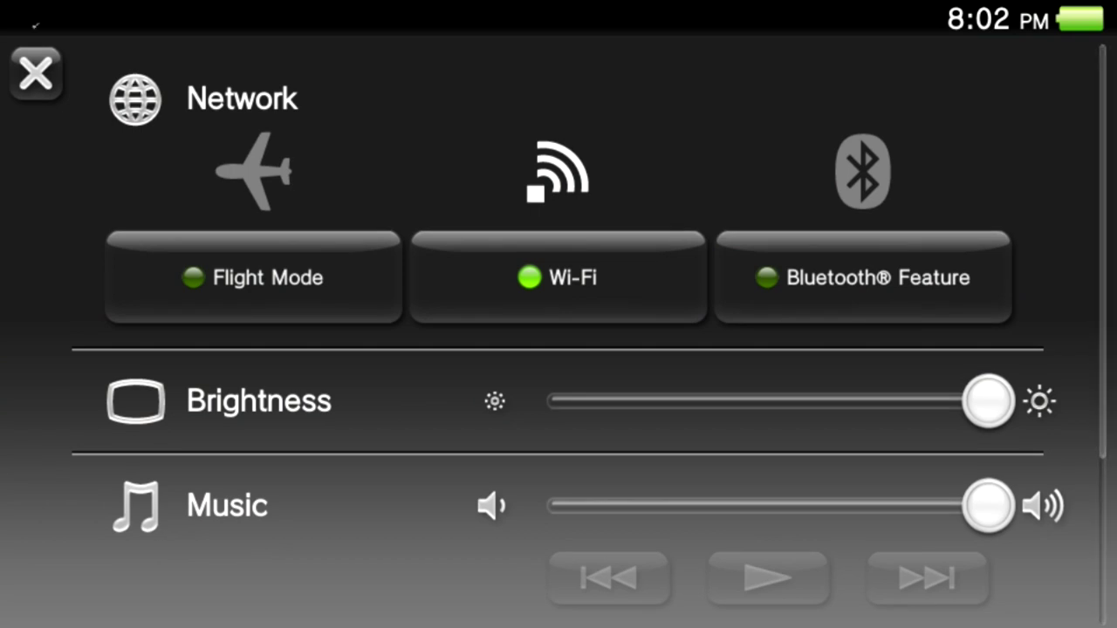
key(Down)
key(Return)
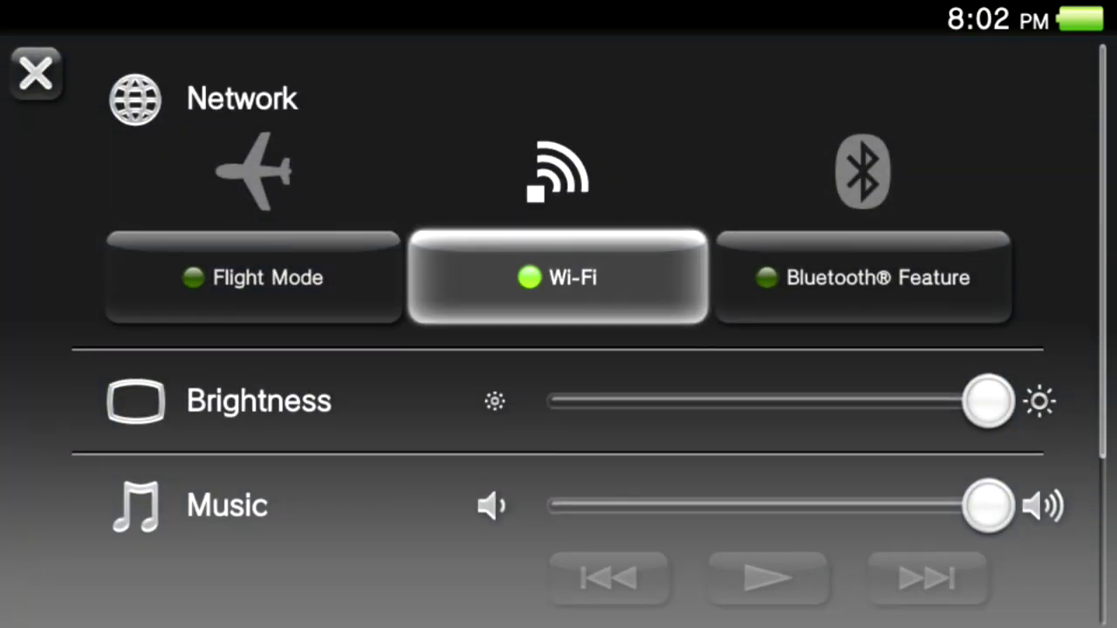
key(Return)
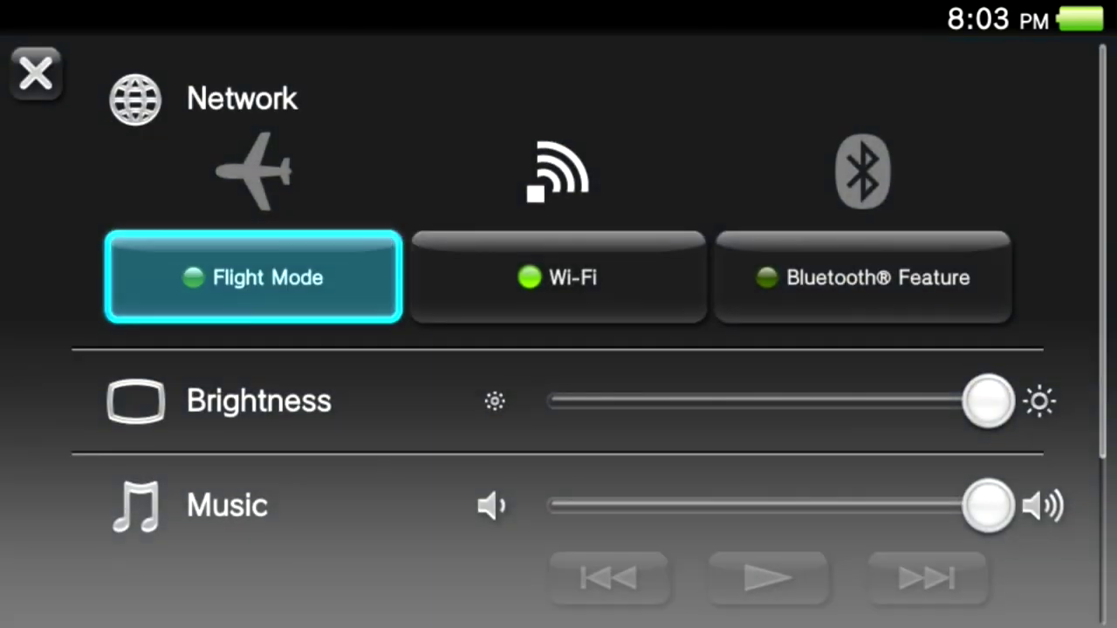
click(558, 277)
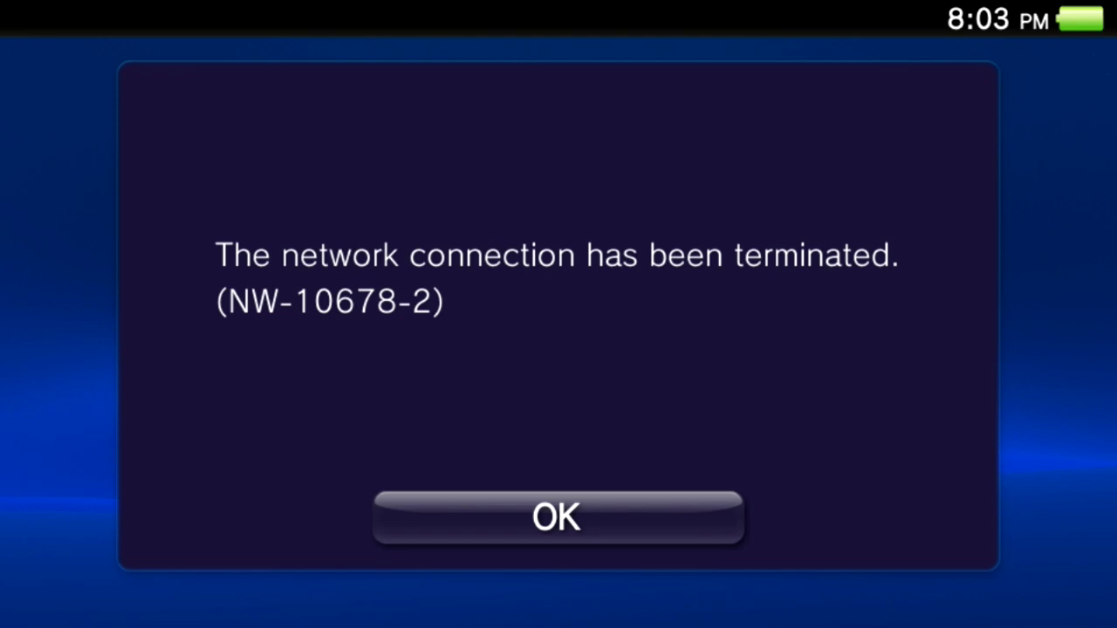
click(559, 517)
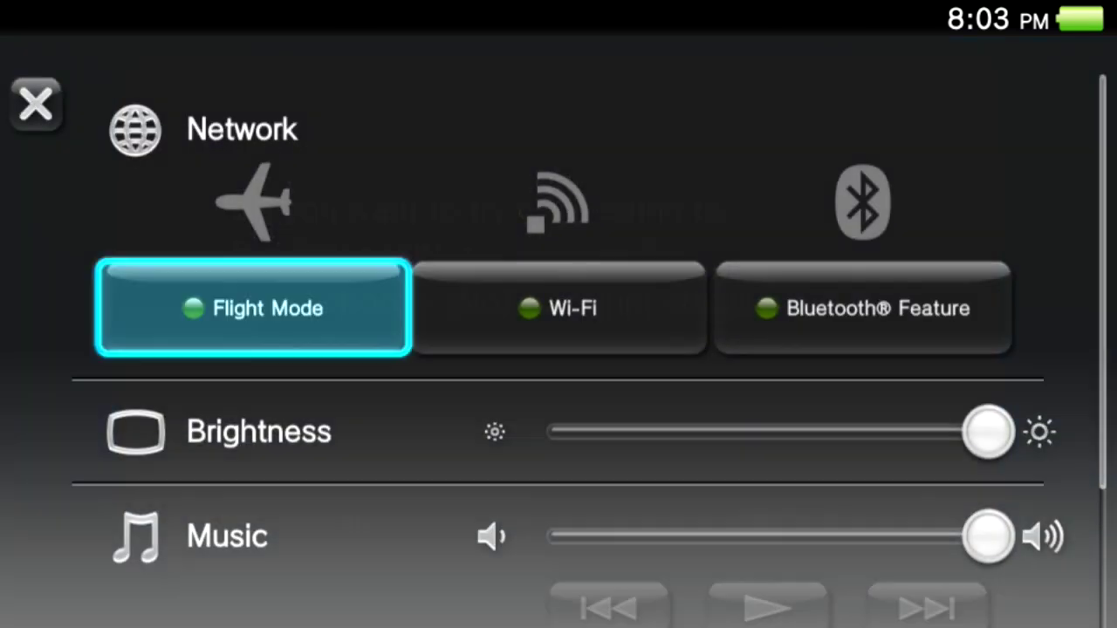
click(558, 277)
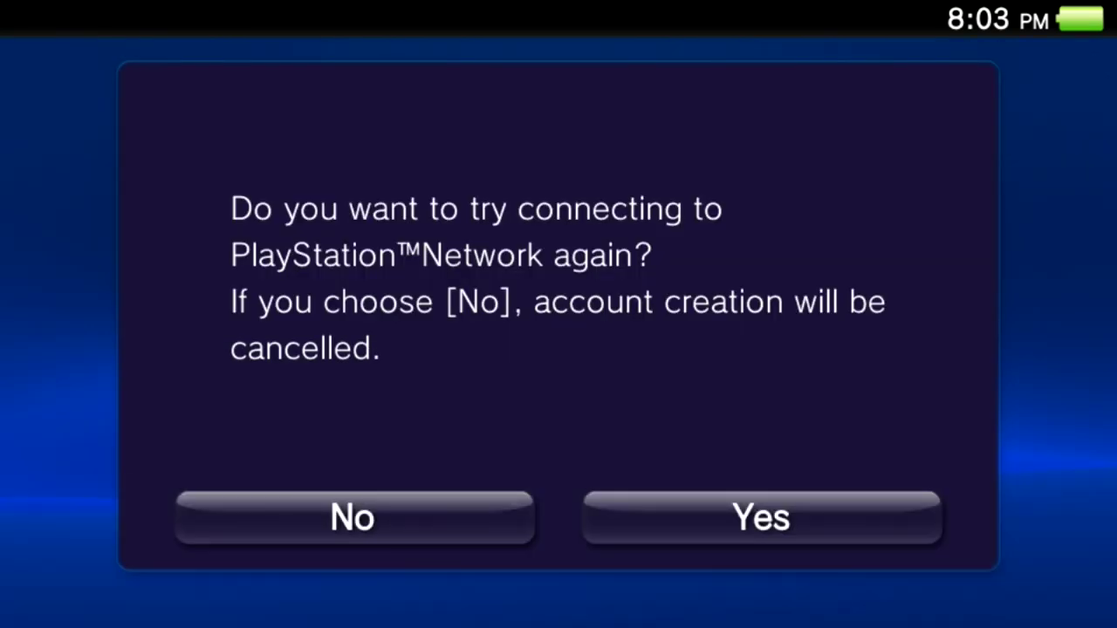
click(762, 518)
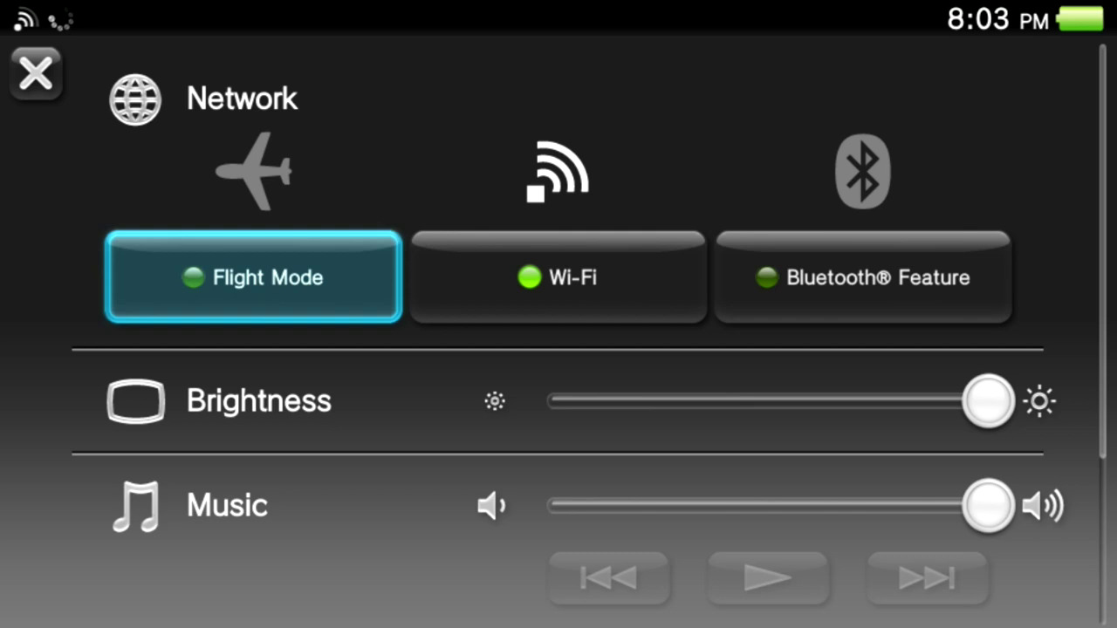
Cut Wi-Fi during the connection attempt, dismiss the error, retry, then switch Wi-Fi off again.
click(558, 277)
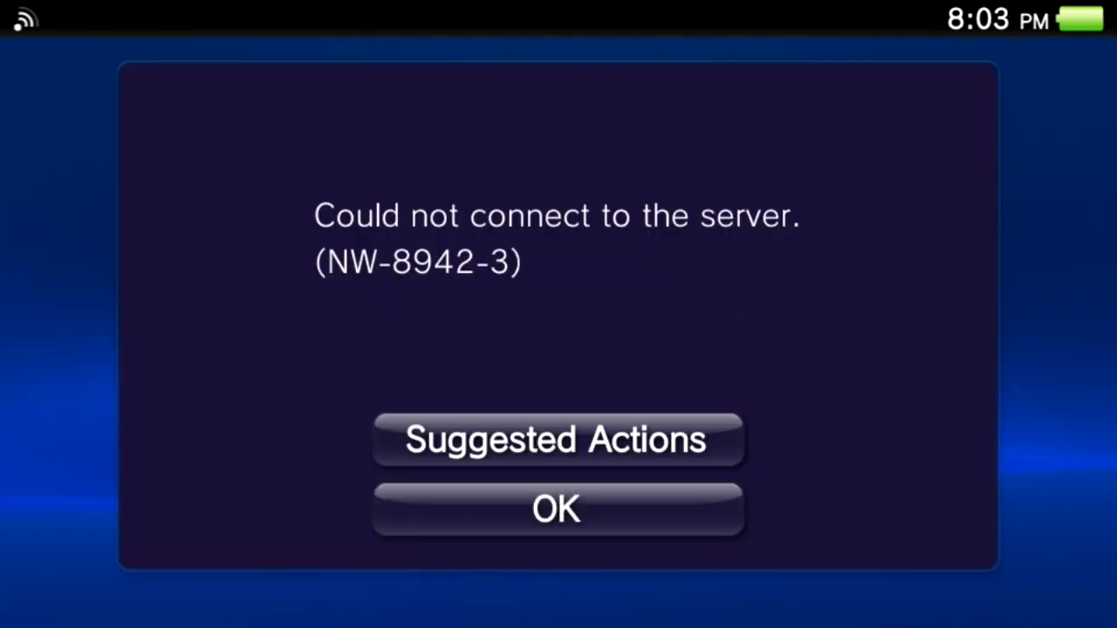
click(558, 510)
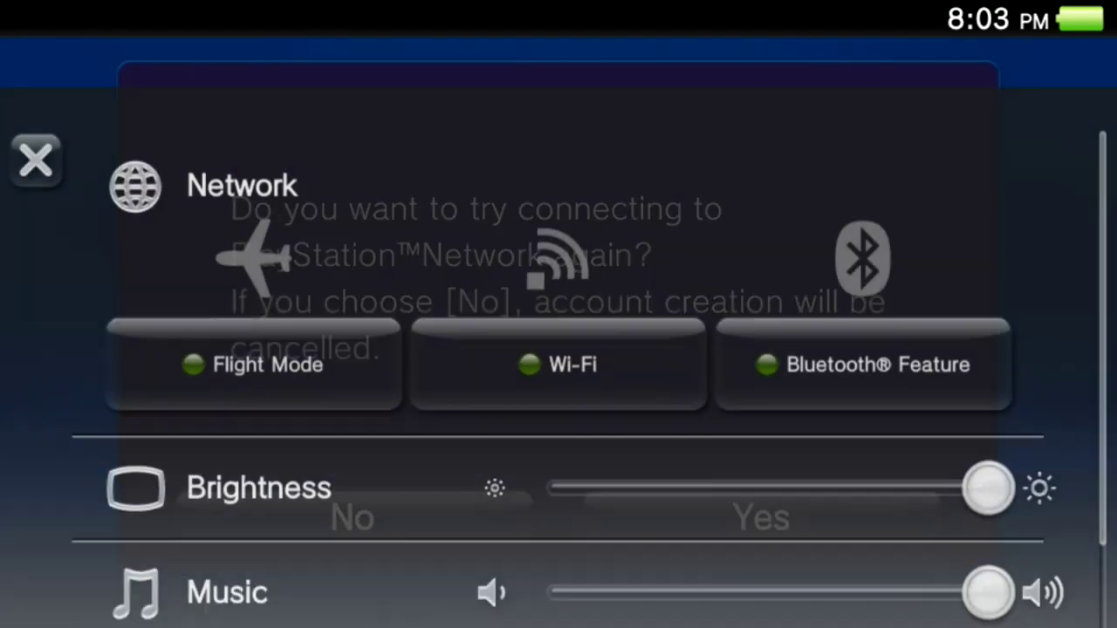
click(526, 364)
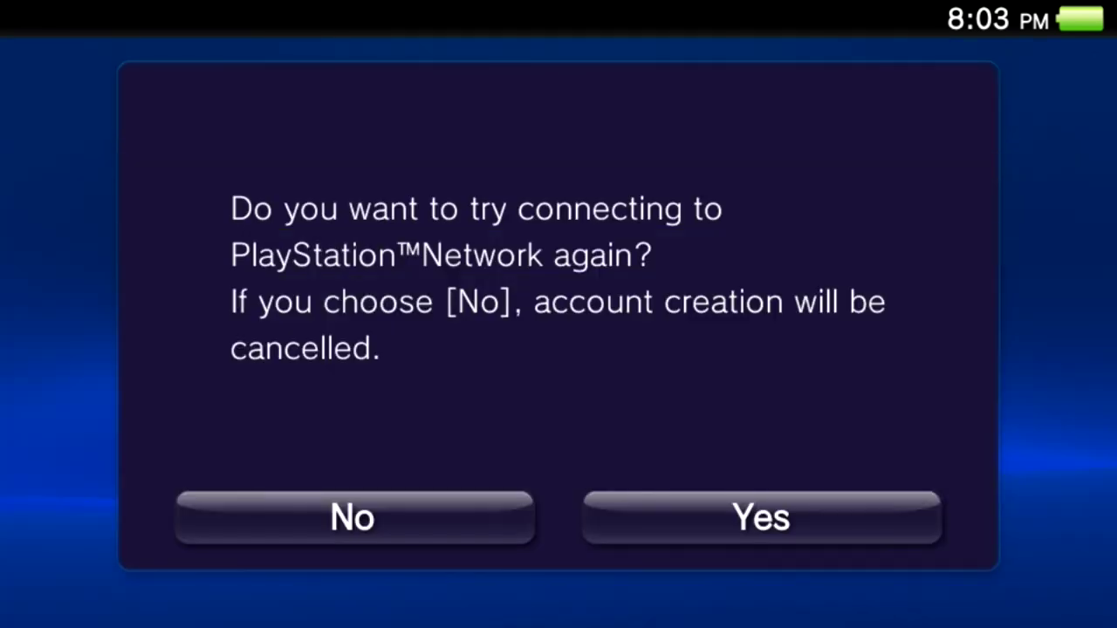
click(761, 517)
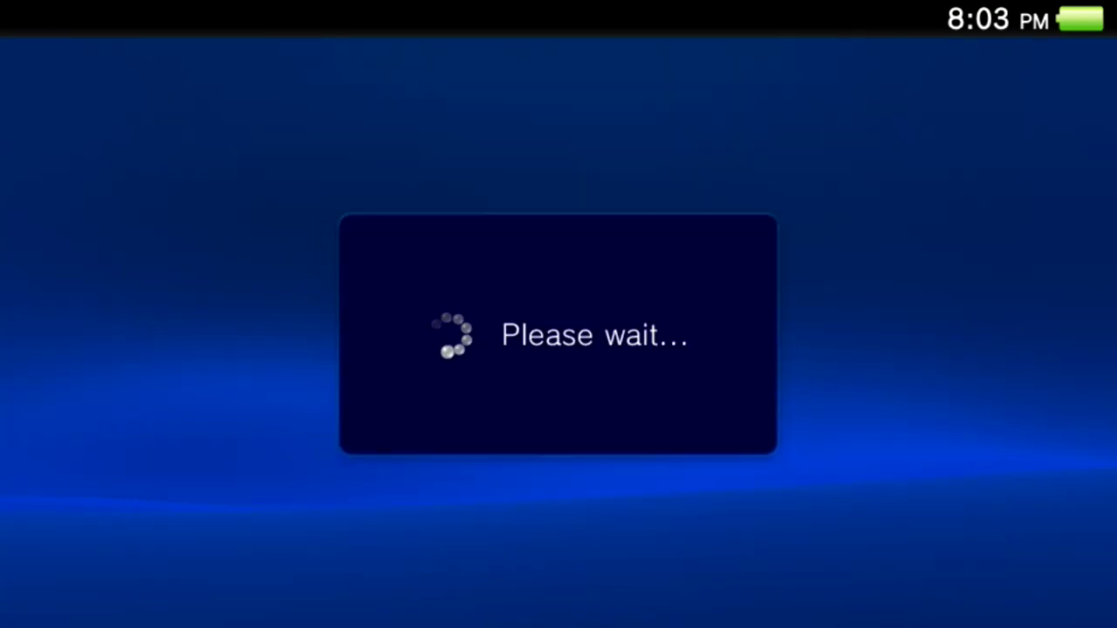
key(super)
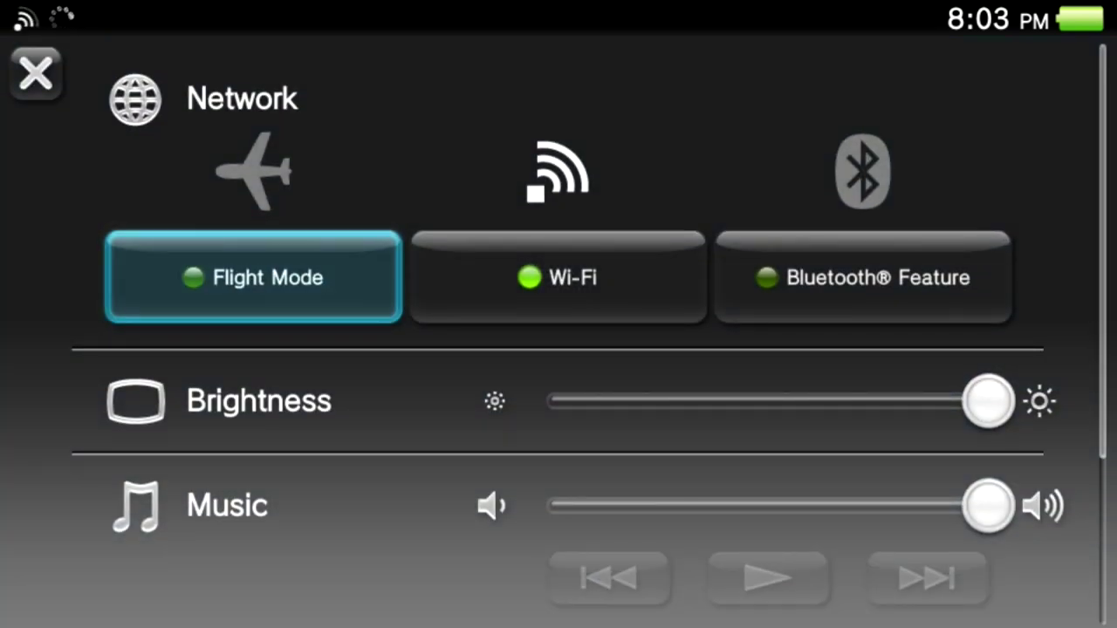
click(558, 277)
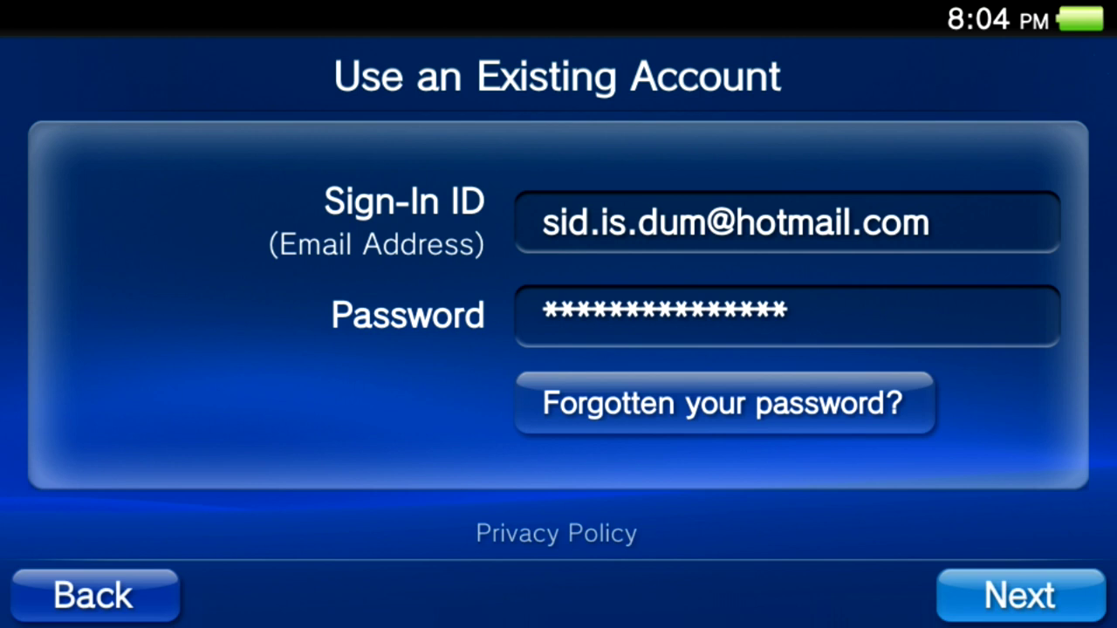
Clear the Sign-In ID, enter the other account's e-mail via suggestions, and tap Next.
click(785, 223)
key(BackSpace)
key(BackSpace)
key(BackSpace)
key(BackSpace)
key(BackSpace)
key(BackSpace)
key(BackSpace)
key(BackSpace)
key(BackSpace)
key(BackSpace)
key(BackSpace)
key(BackSpace)
key(BackSpace)
key(BackSpace)
key(BackSpace)
key(BackSpace)
key(BackSpace)
key(BackSpace)
key(BackSpace)
key(BackSpace)
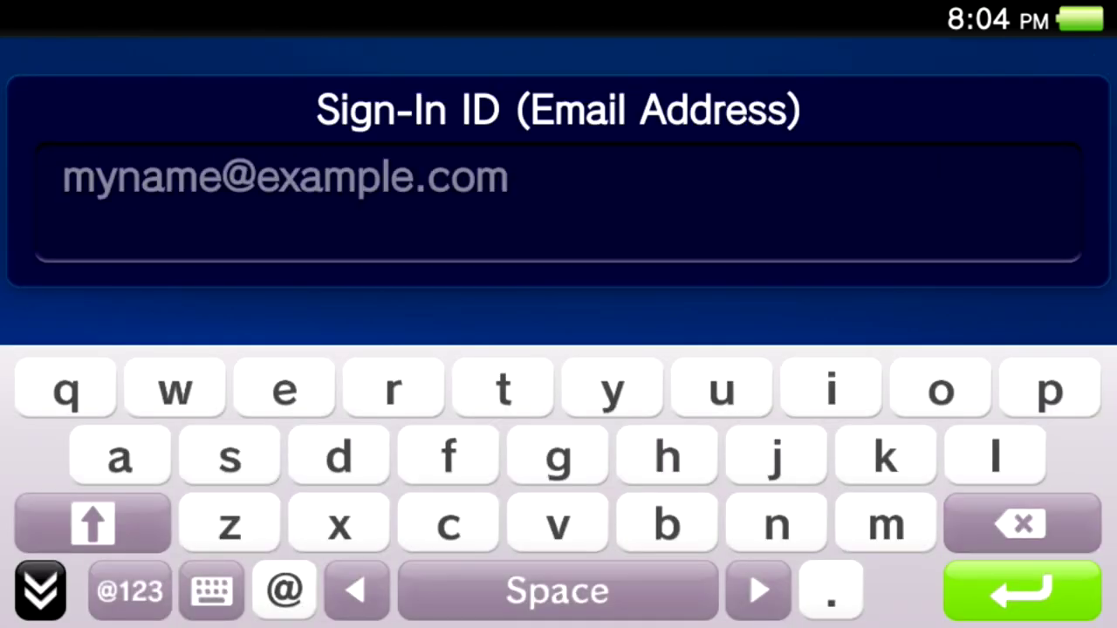
text(neptu)
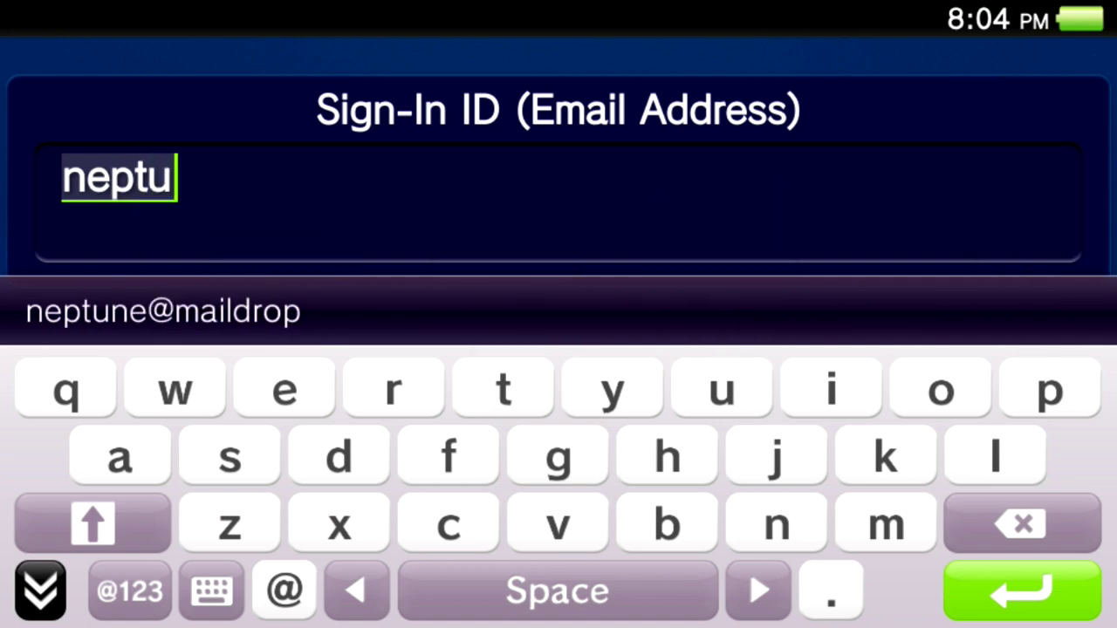
click(162, 311)
click(63, 311)
key(Return)
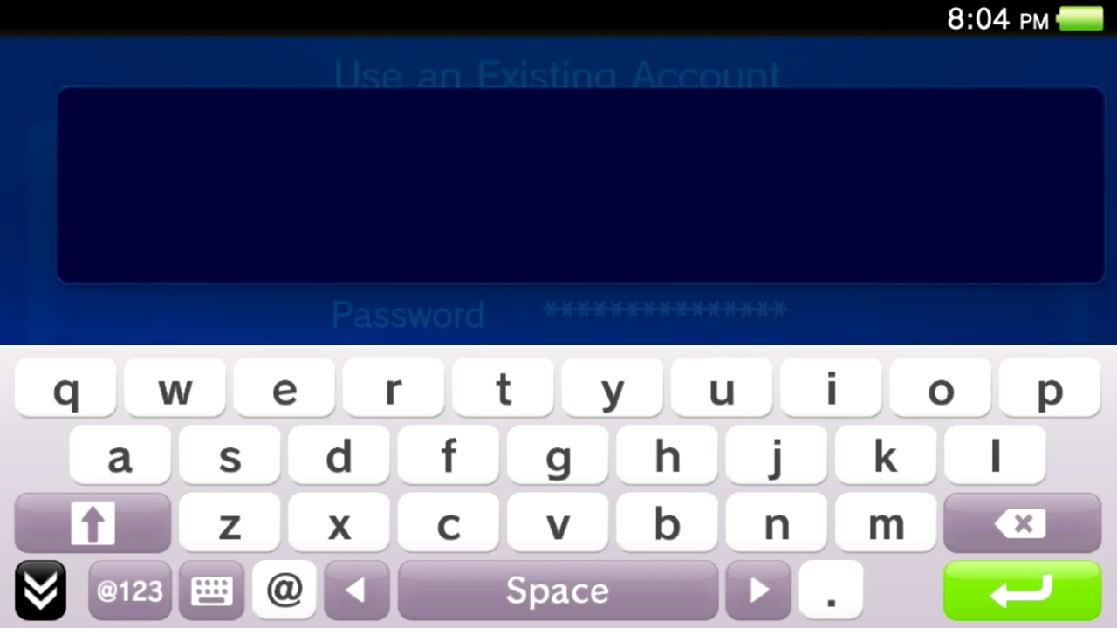
click(1019, 595)
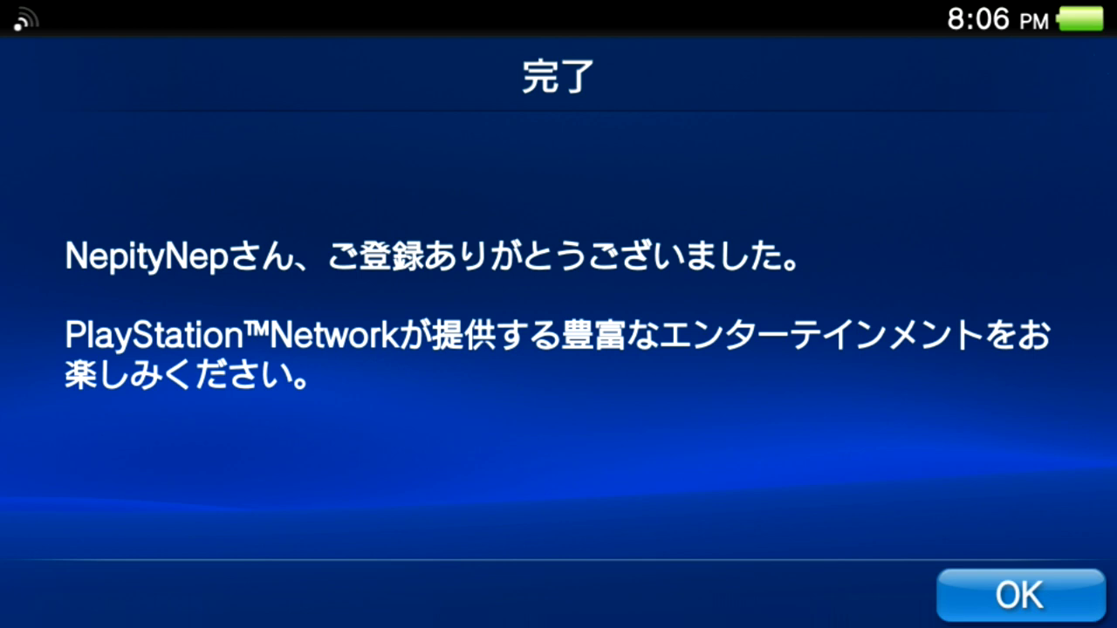
Confirm registration completion, then close the sign-up event and Email back to the home screen.
click(1018, 595)
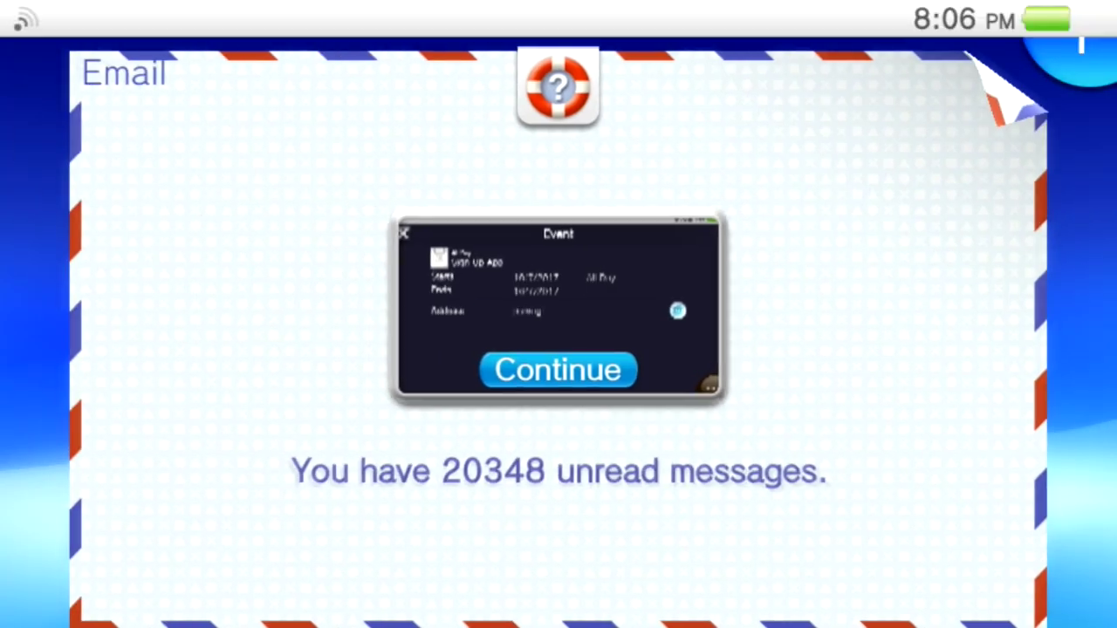
click(559, 369)
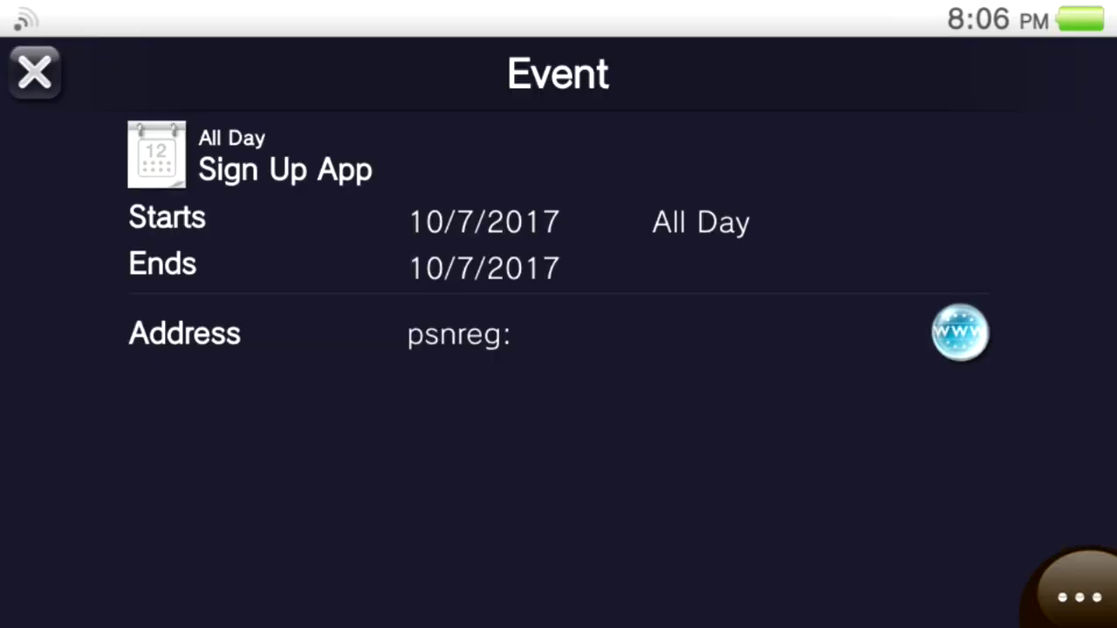
key(Home)
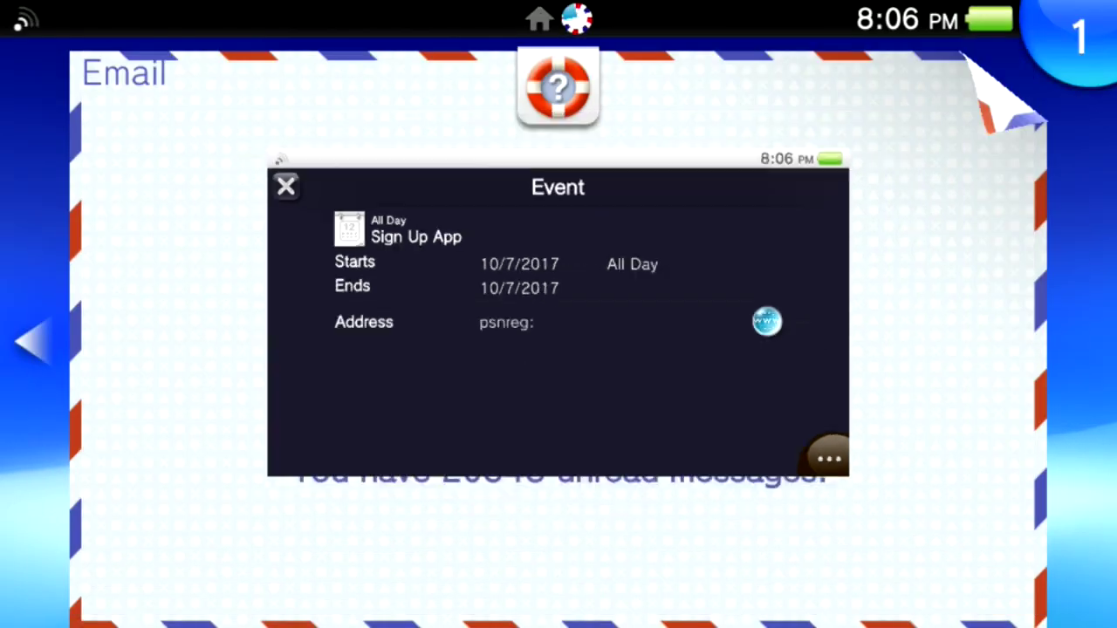
key(Home)
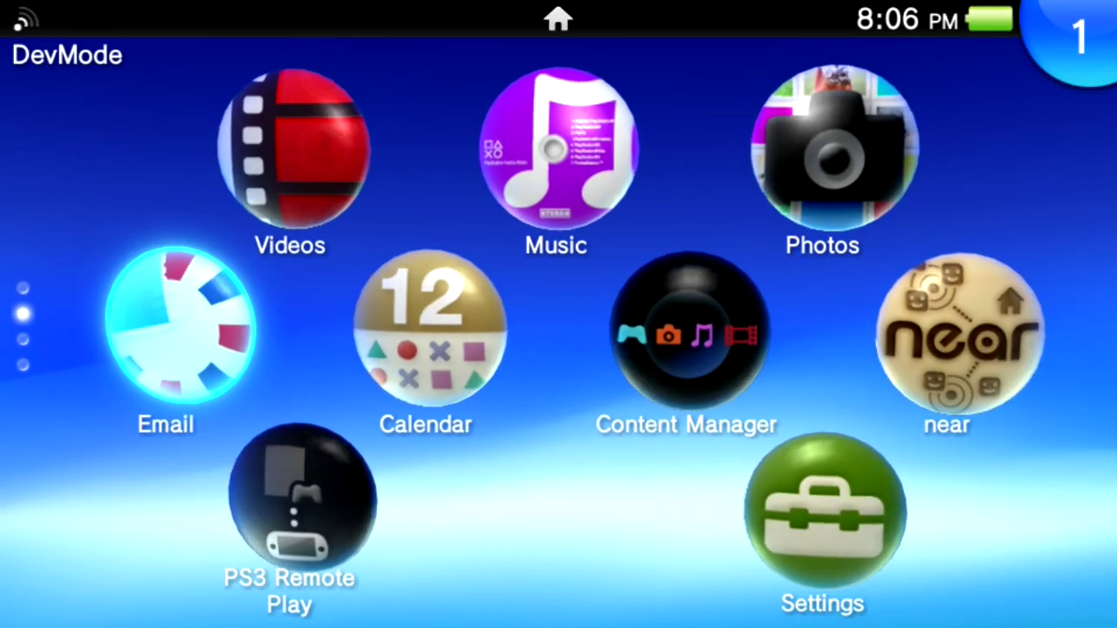
In Settings > PlayStation™Network, start signing in with the pre-filled account.
click(823, 511)
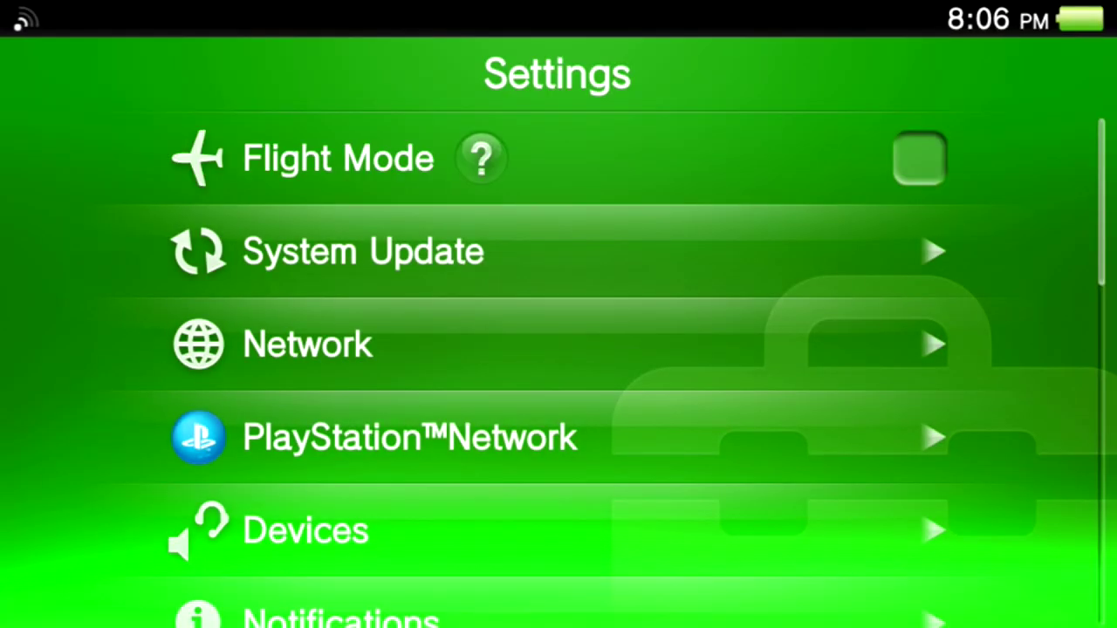
drag(410, 436, 410, 336)
click(410, 339)
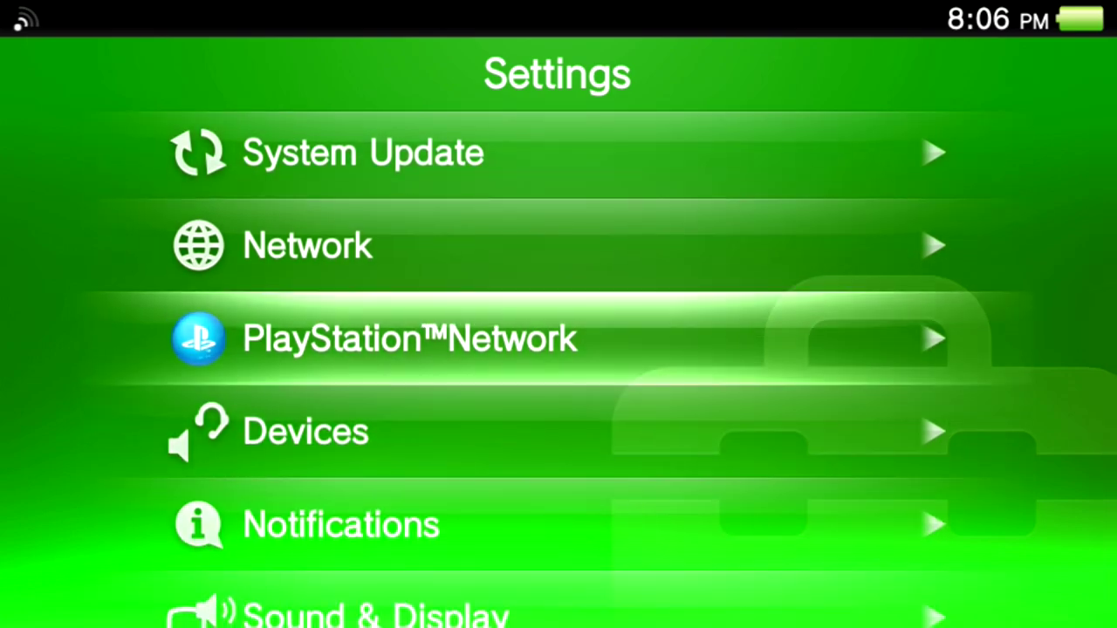
click(558, 179)
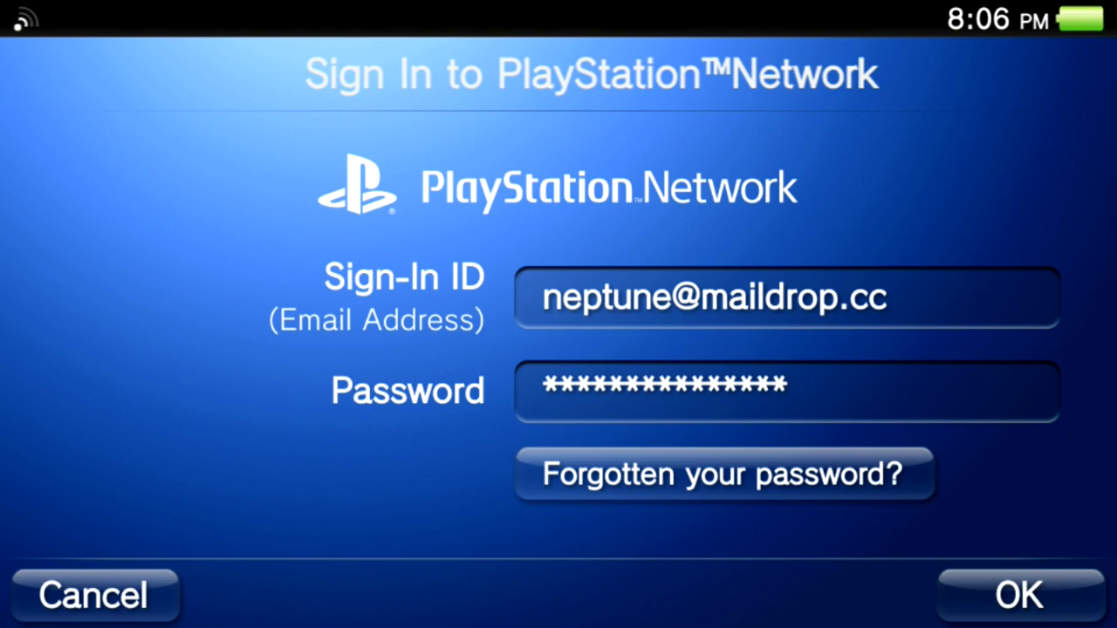
click(1019, 595)
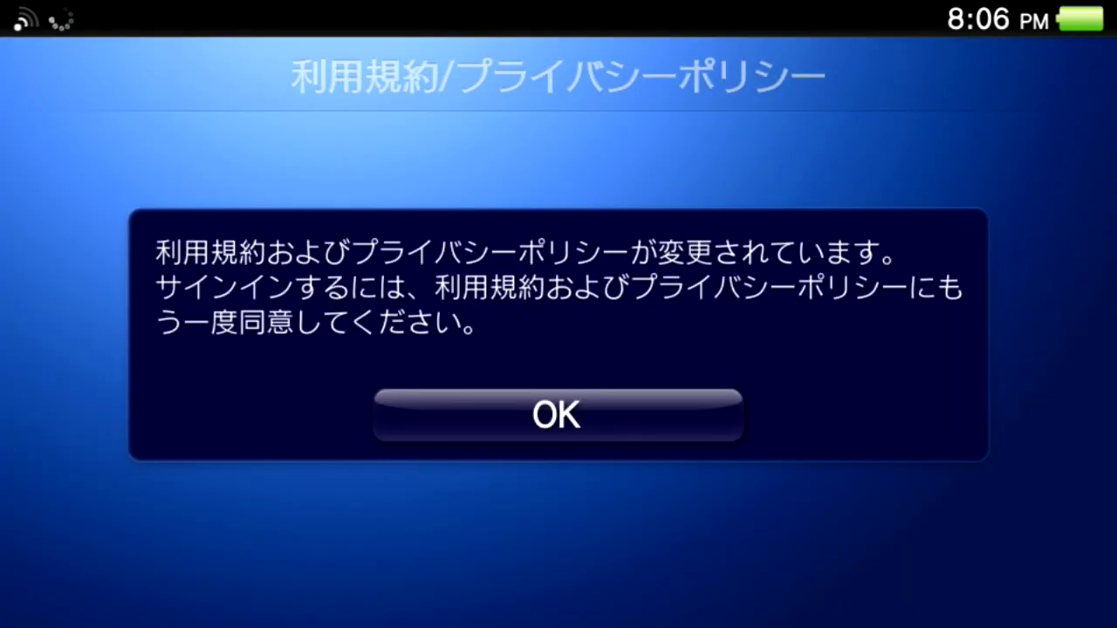
Accept the updated terms, submit the sign-in details, and step through the account settings.
key(Return)
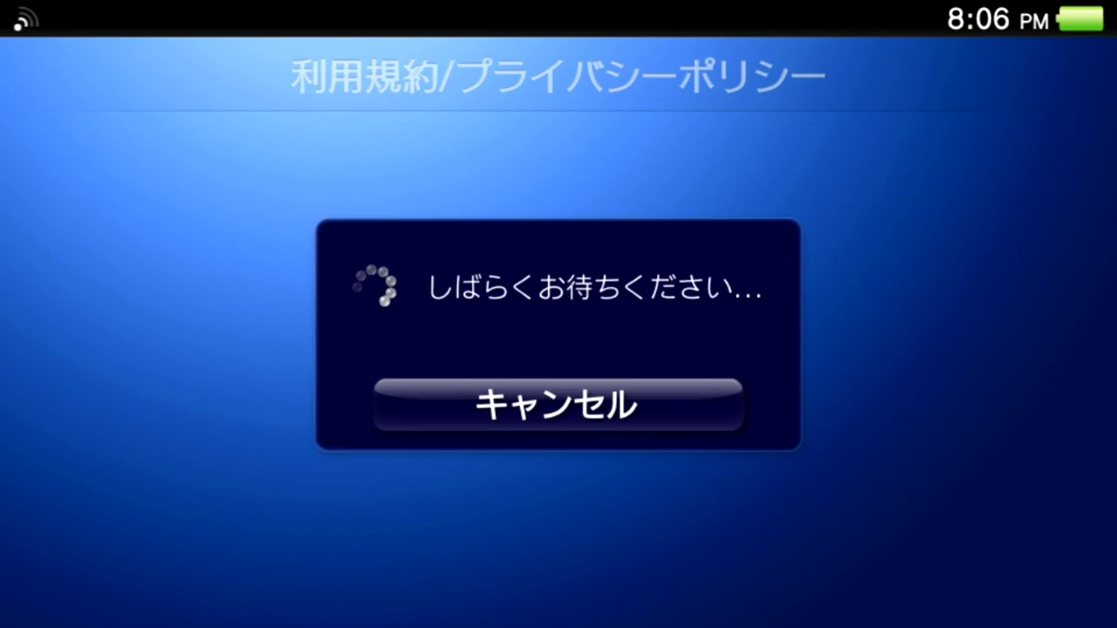
scroll(559, 349, down, 10)
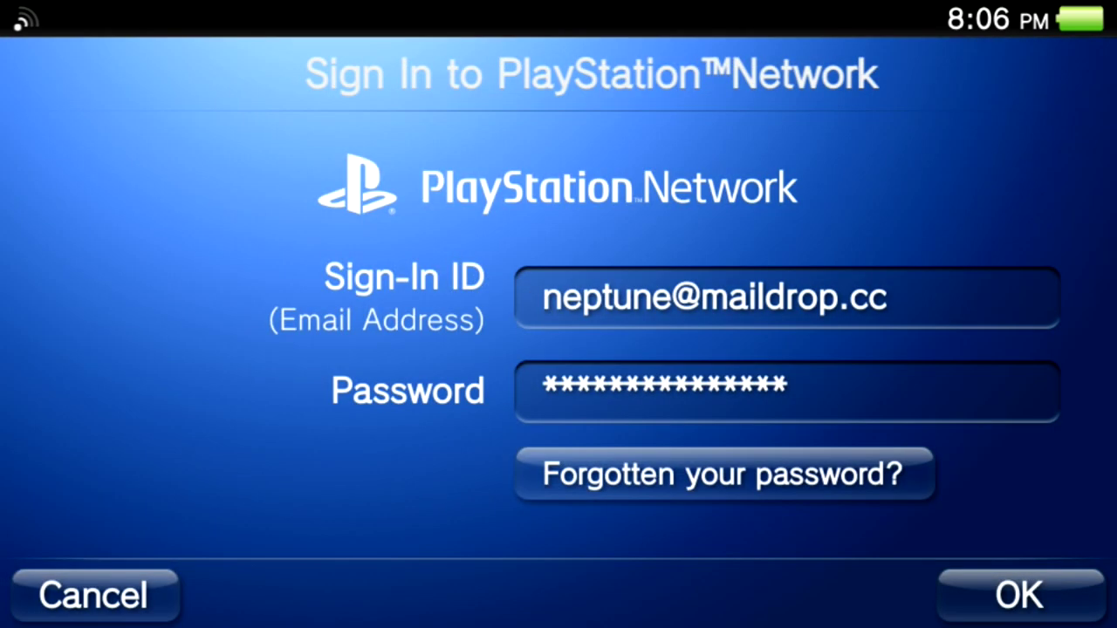
click(1019, 595)
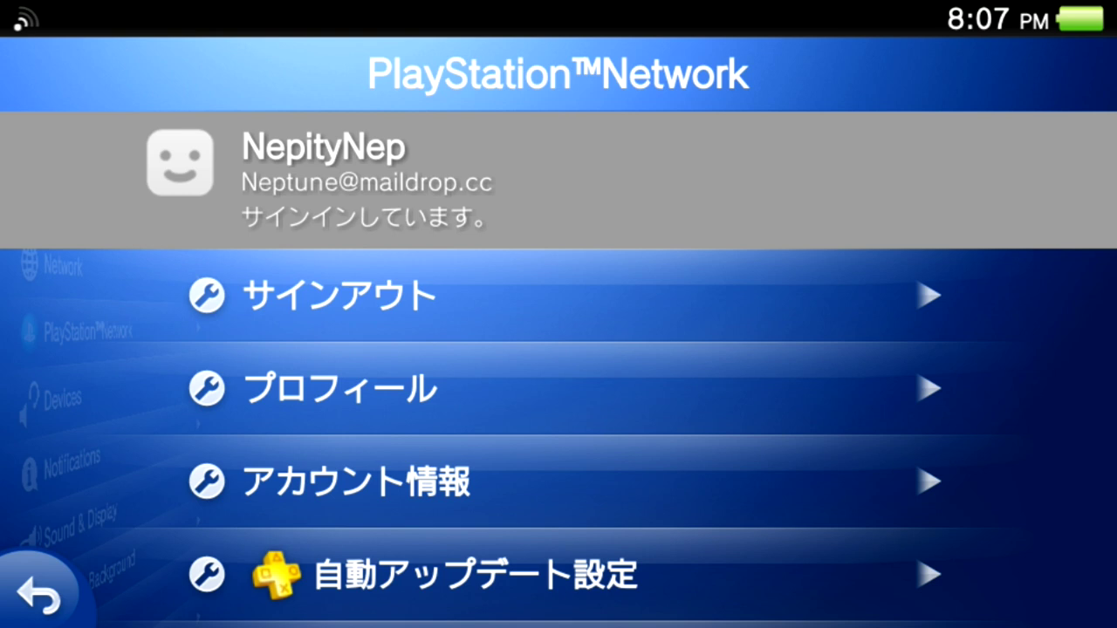
key(Down)
key(Down)
Launch PlayStation Store and browse the Game Archives category folders.
key(super)
key(super)
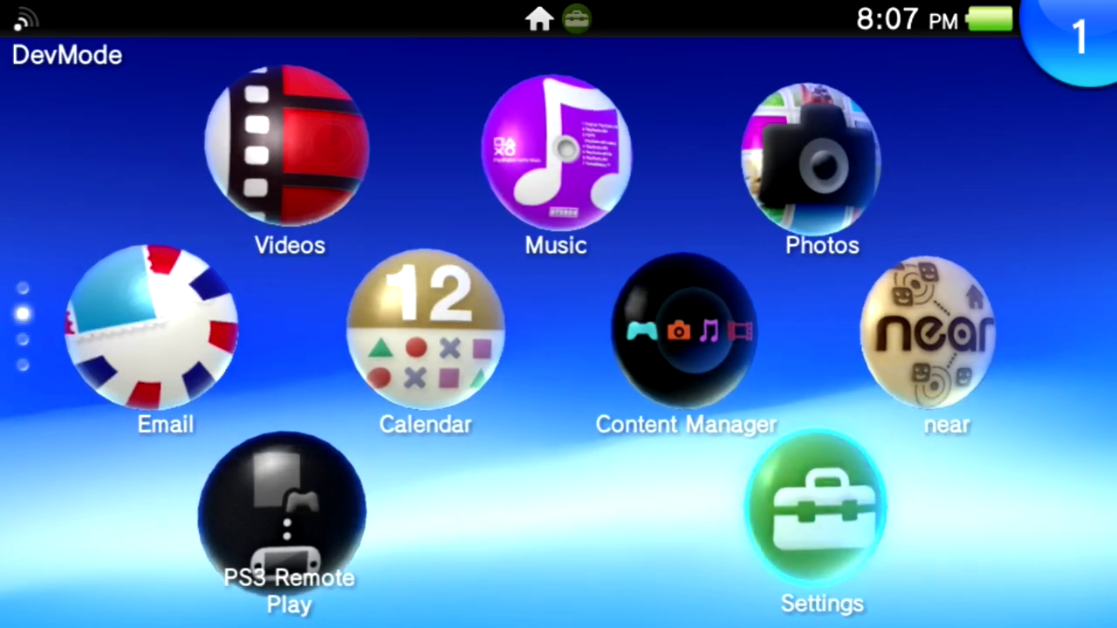
key(Down)
key(Return)
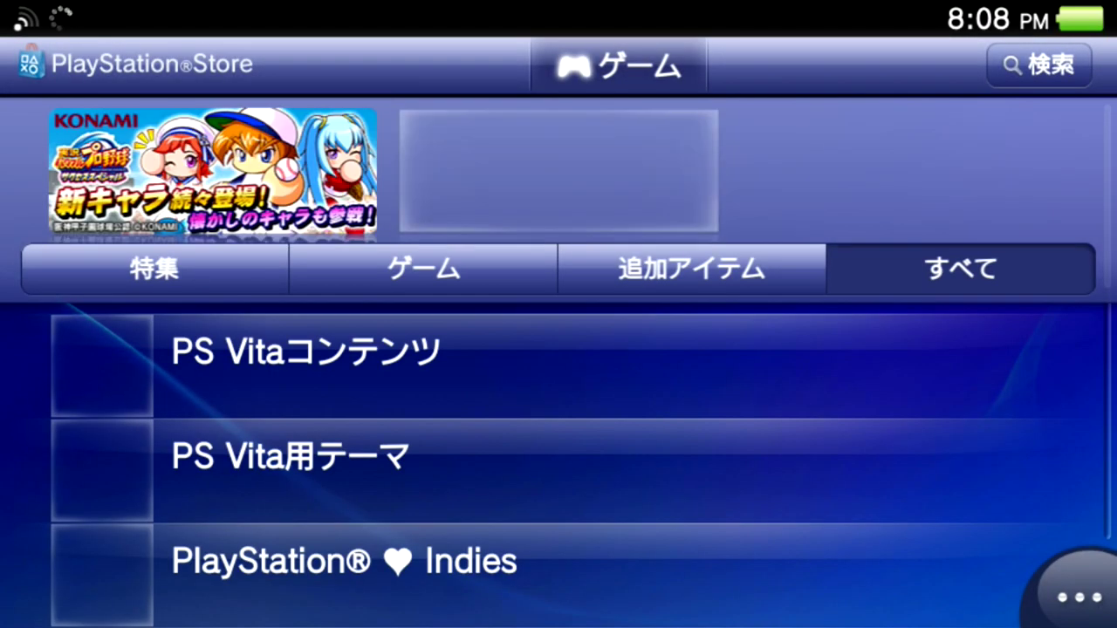
scroll(558, 392, down, 5)
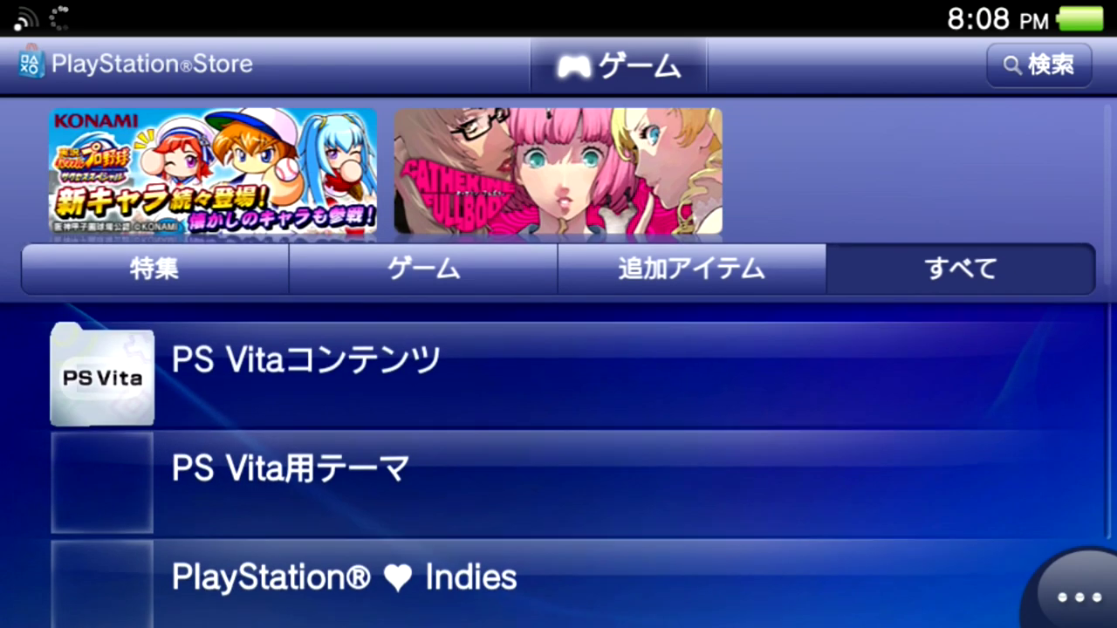
scroll(558, 392, down, 4)
click(323, 354)
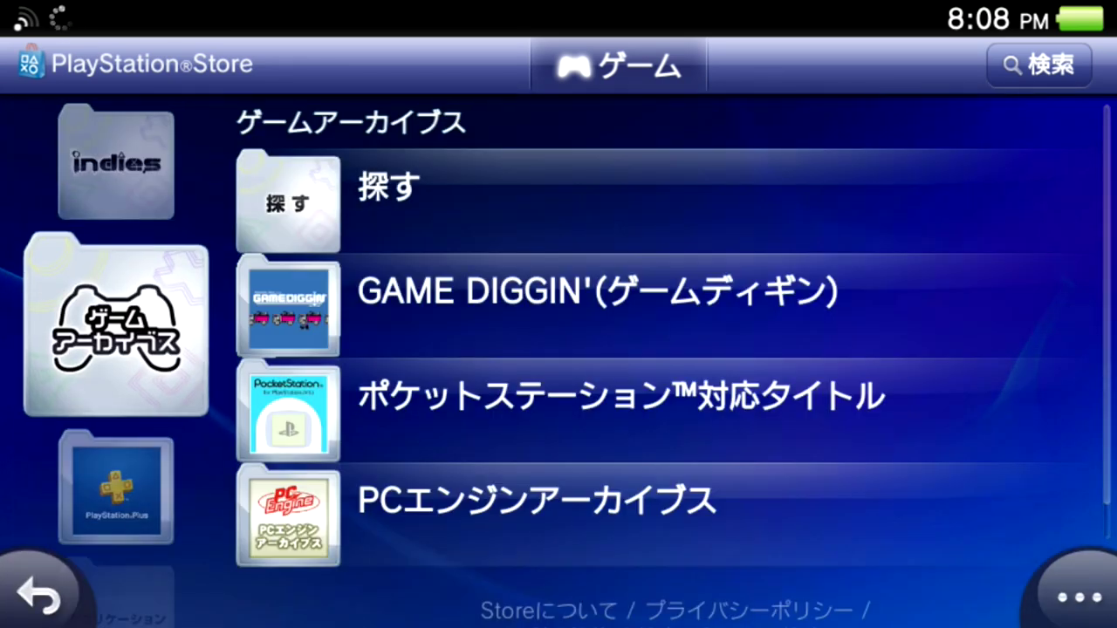
click(39, 598)
click(349, 267)
click(39, 598)
click(311, 353)
click(384, 187)
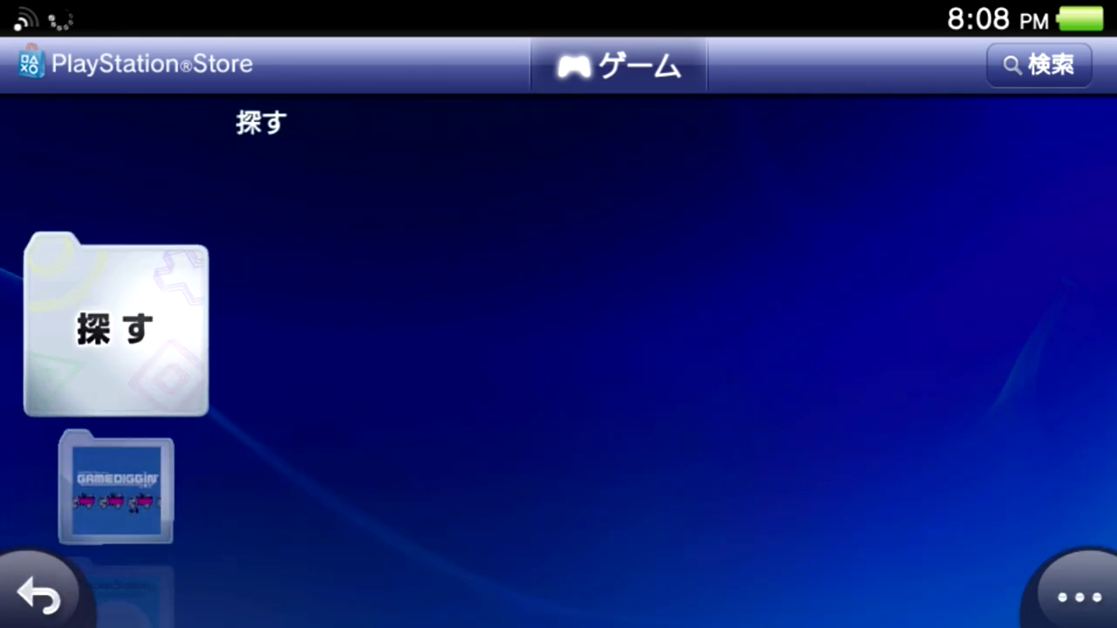
click(384, 188)
scroll(559, 349, down, 5)
click(39, 598)
click(39, 598)
click(39, 598)
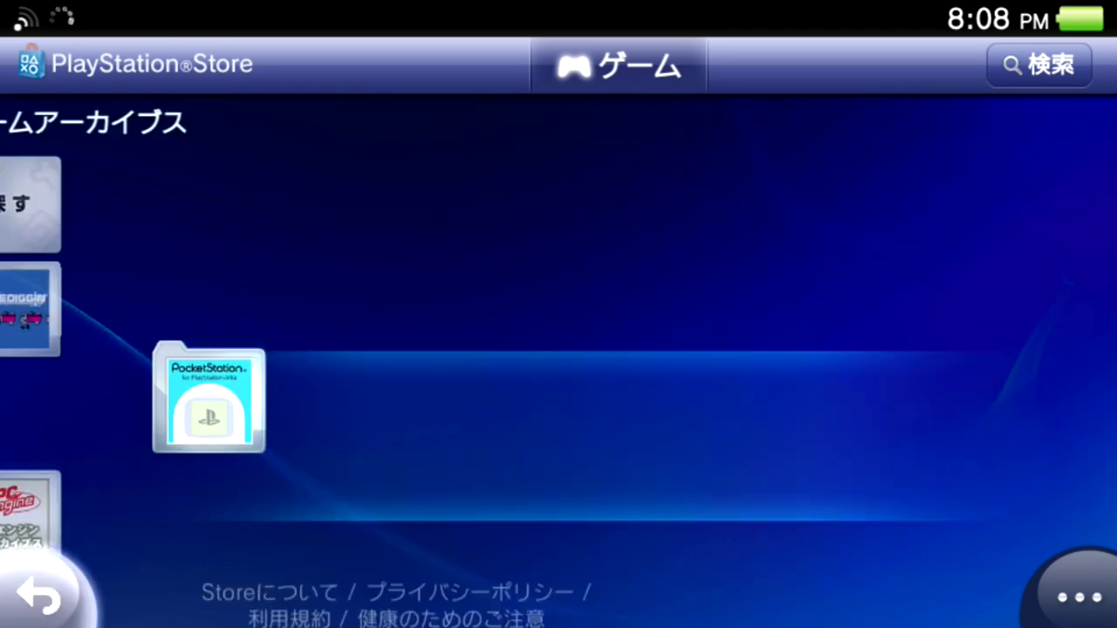
Download the Reader app from the アプリケーション category.
click(349, 317)
scroll(654, 349, down, 2)
click(558, 414)
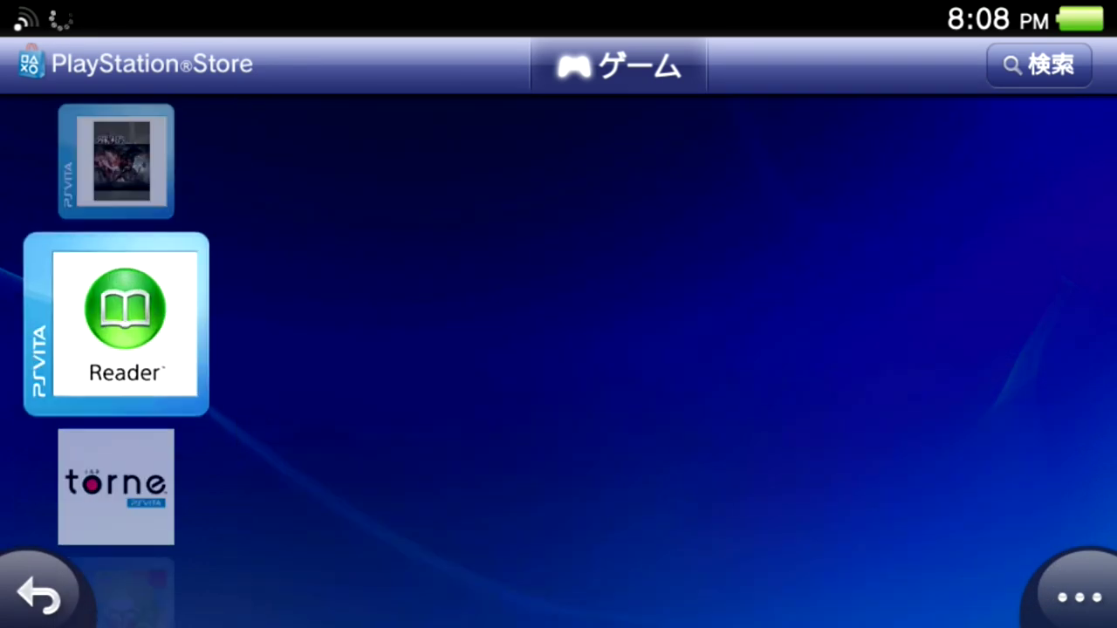
click(419, 244)
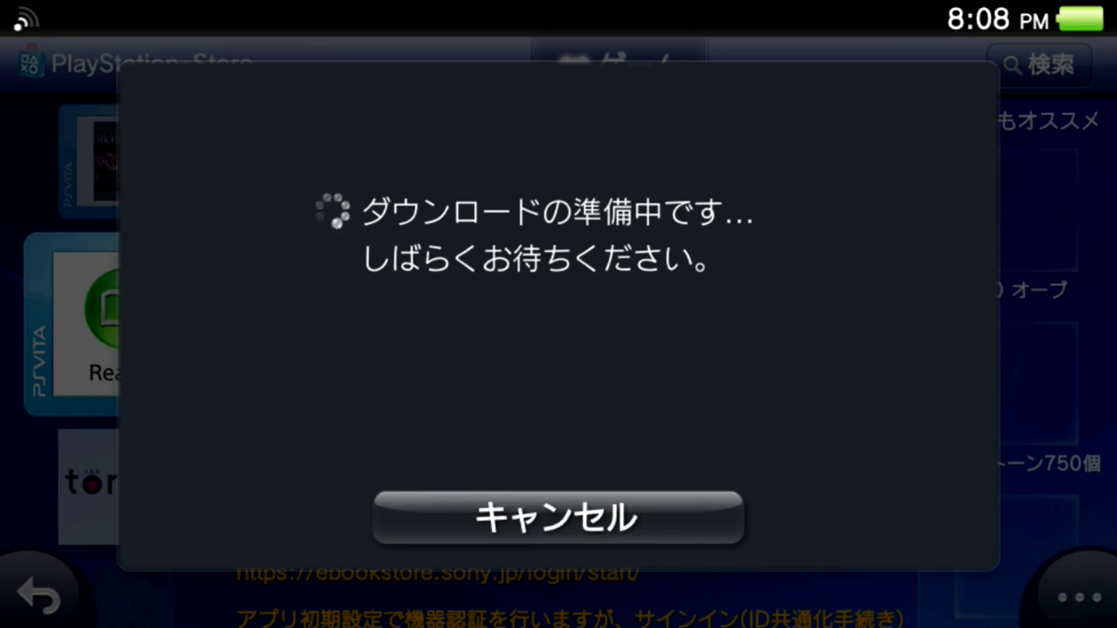
key(Escape)
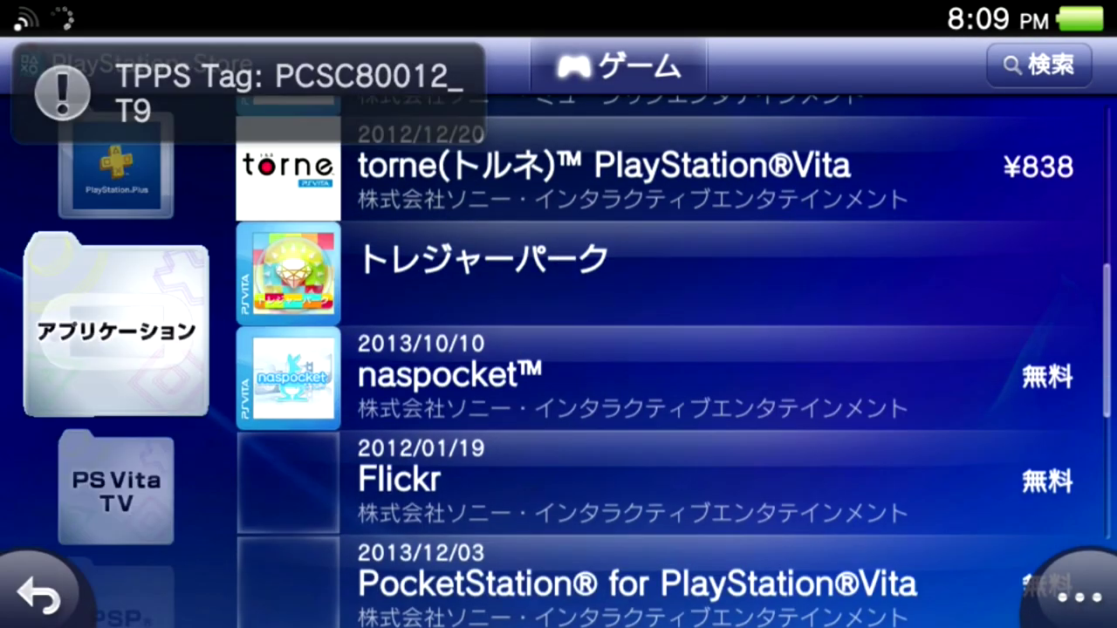
Download 英雄伝説 零の軌跡 Evolution 無料版, then leave the Store for its LiveArea.
scroll(663, 367, down, 10)
key(Escape)
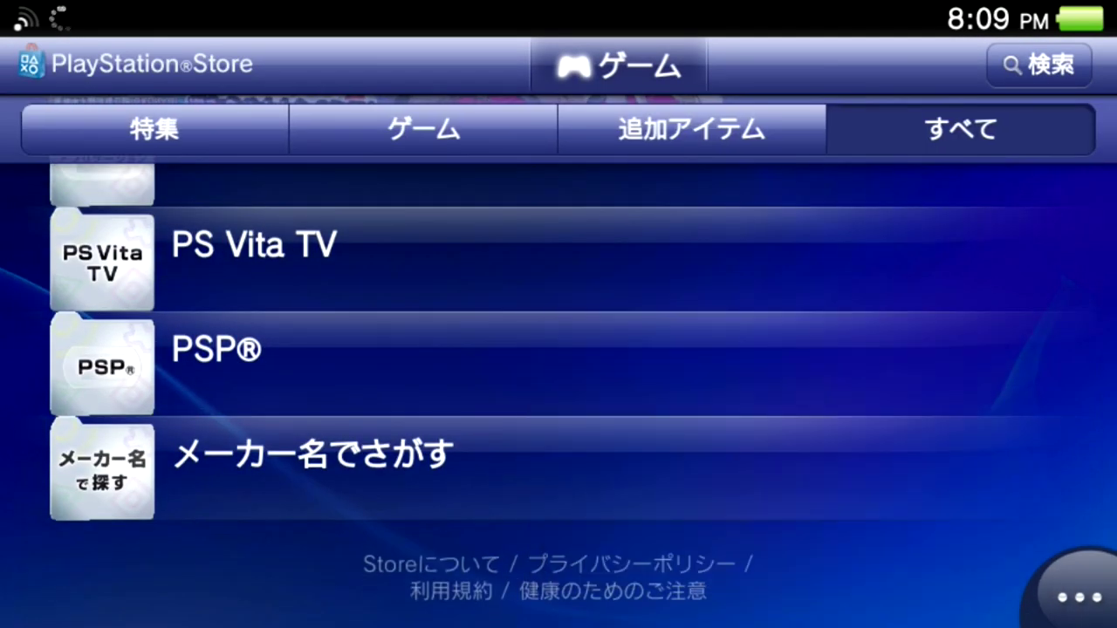
scroll(559, 366, down, 5)
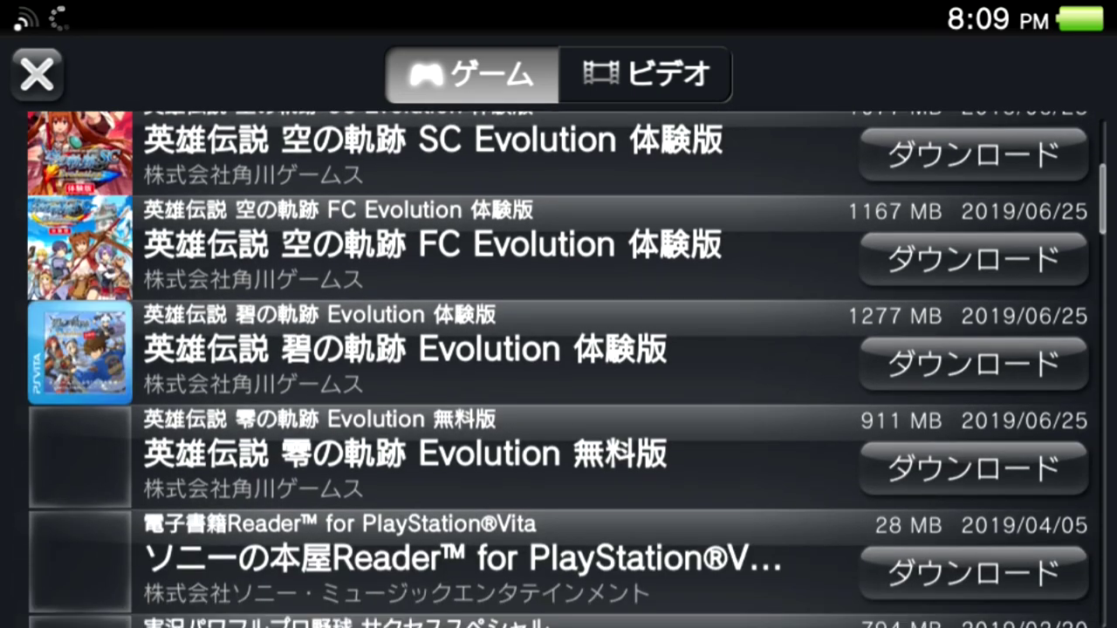
scroll(559, 366, down, 5)
scroll(559, 367, up, 6)
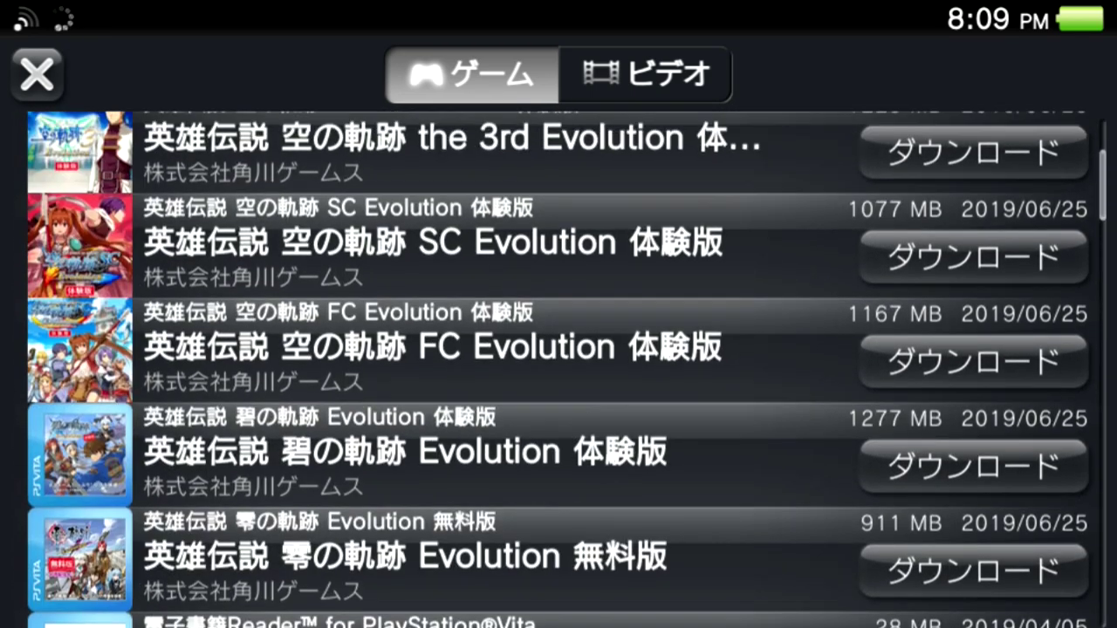
key(Return)
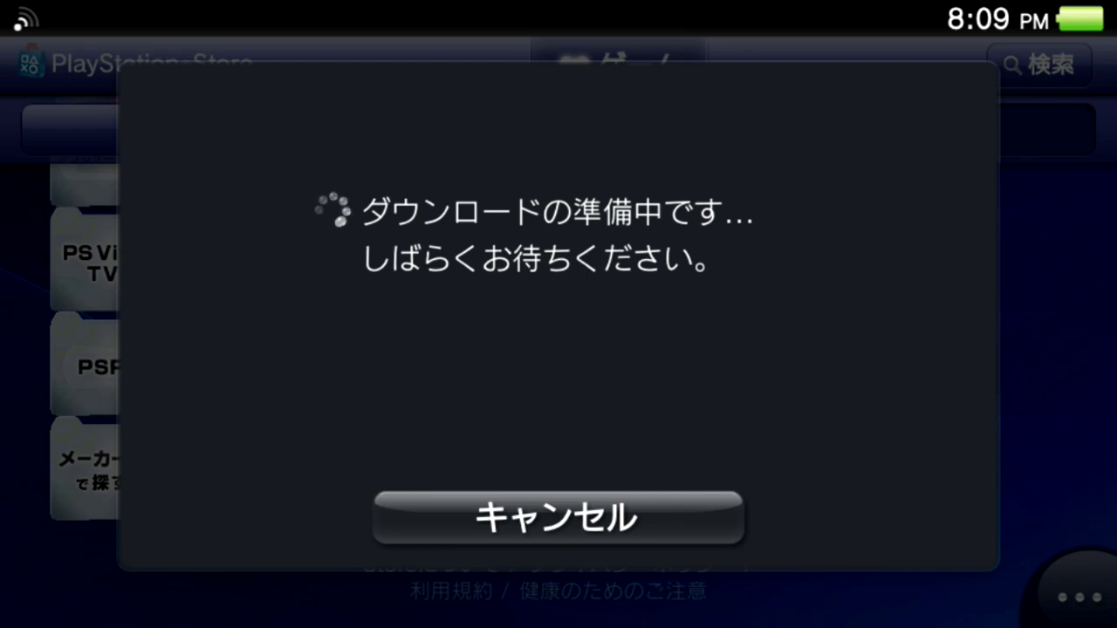
key(super)
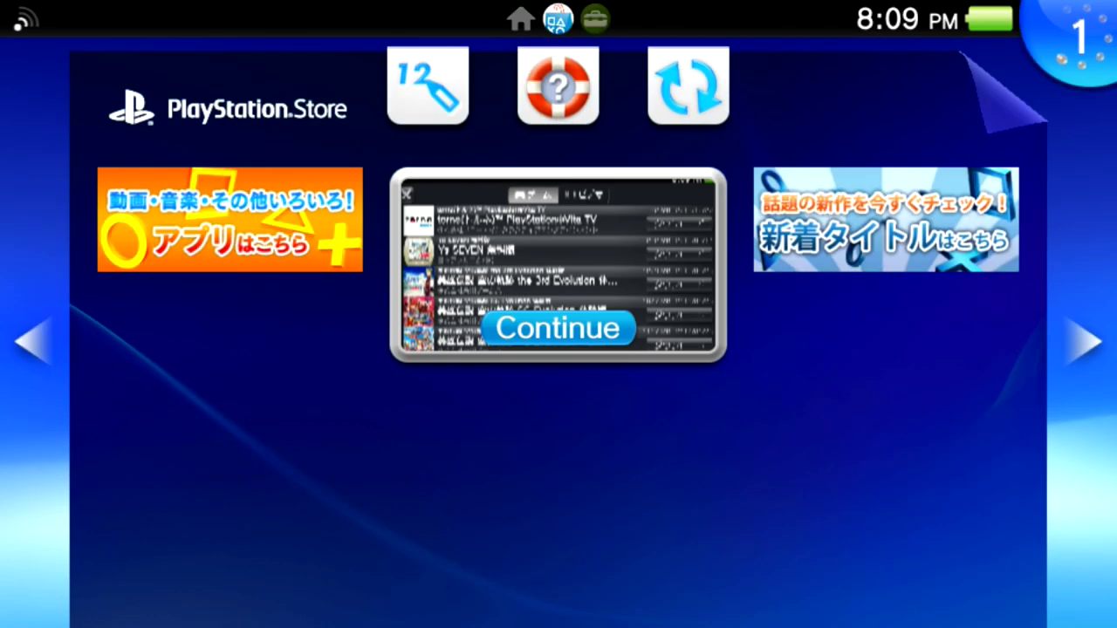
Wait for the Reader and 零の軌跡 Evolution 無料版 installs to finish, then launch Reader.
click(1075, 36)
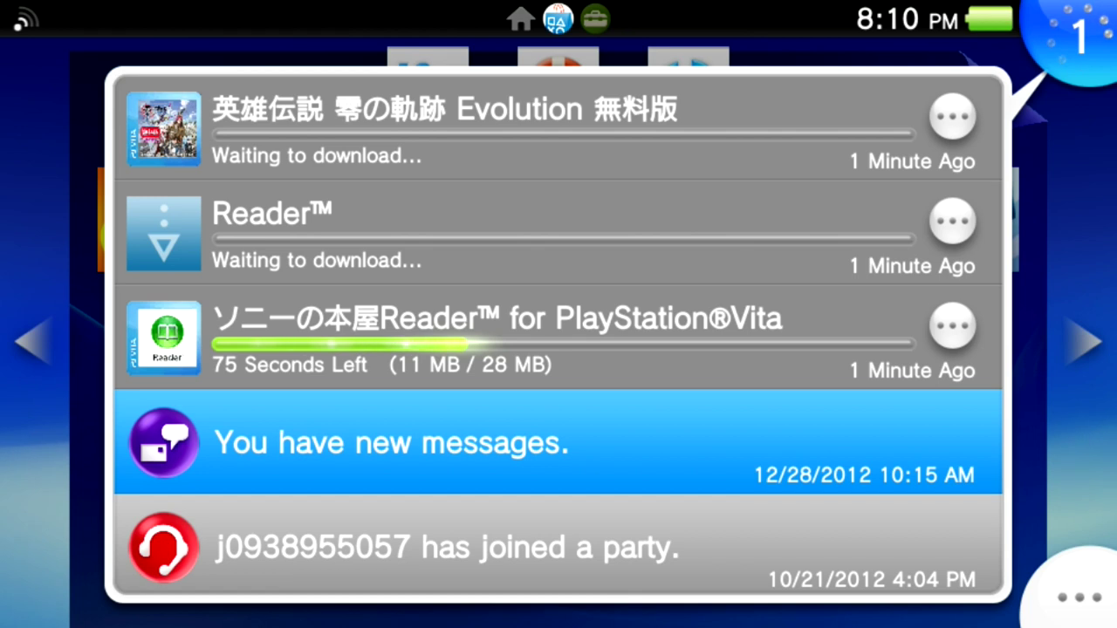
scroll(558, 335, down, 3)
scroll(559, 335, up, 3)
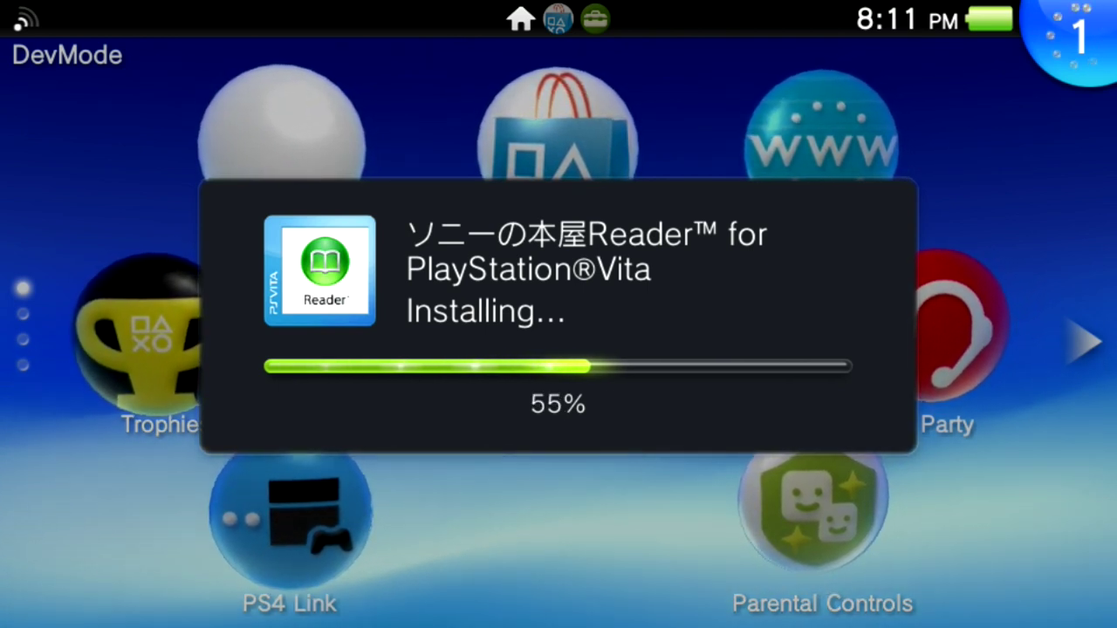
key(Down)
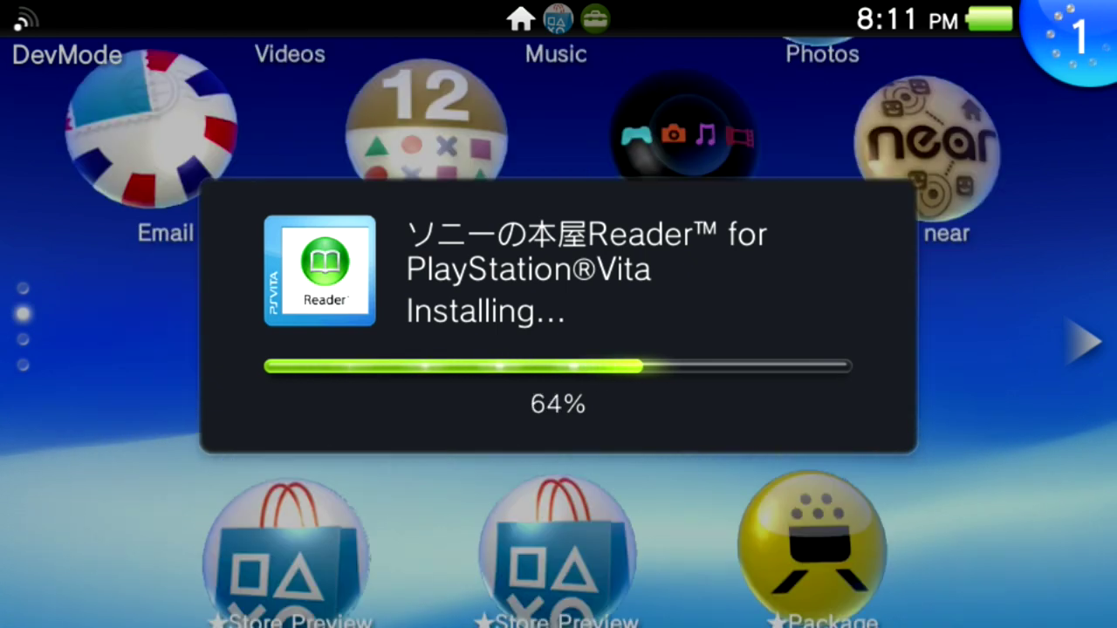
key(Down)
key(Down)
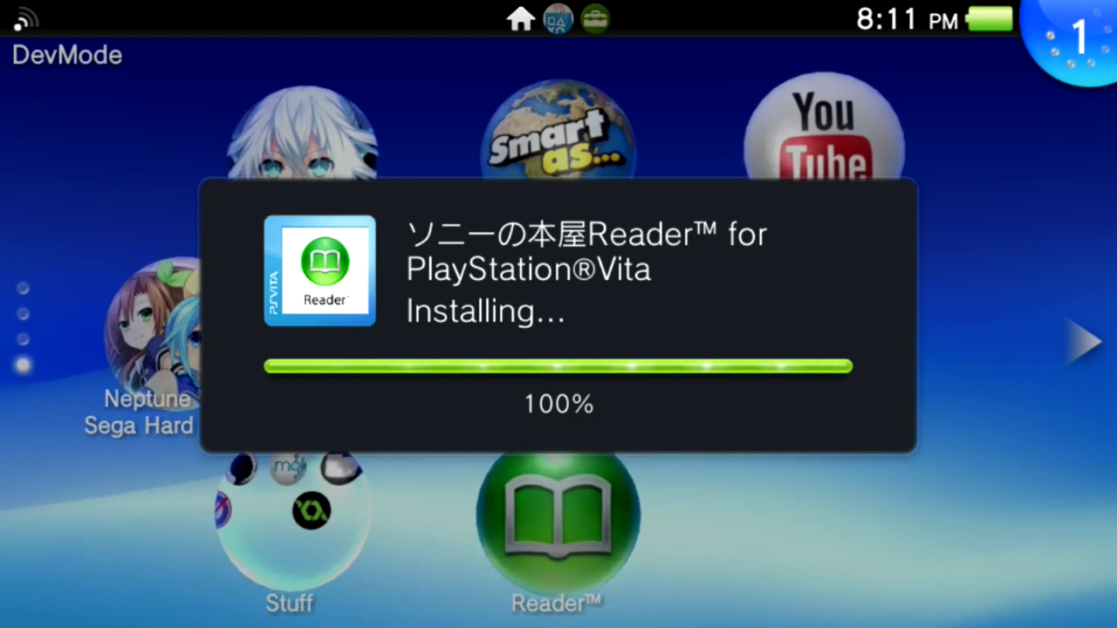
key(Return)
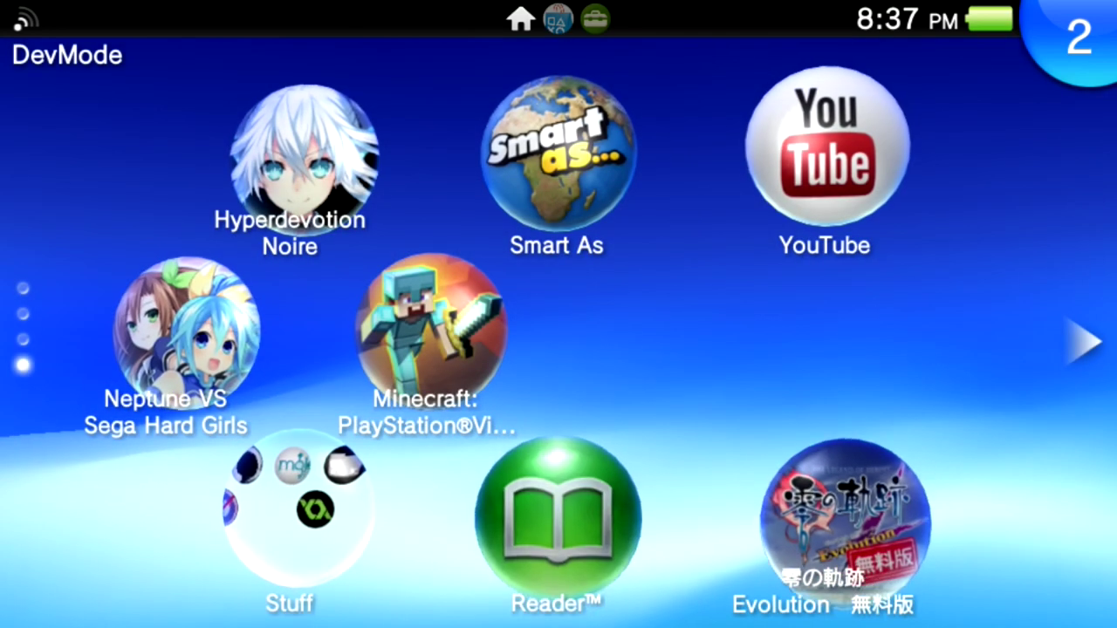
click(556, 519)
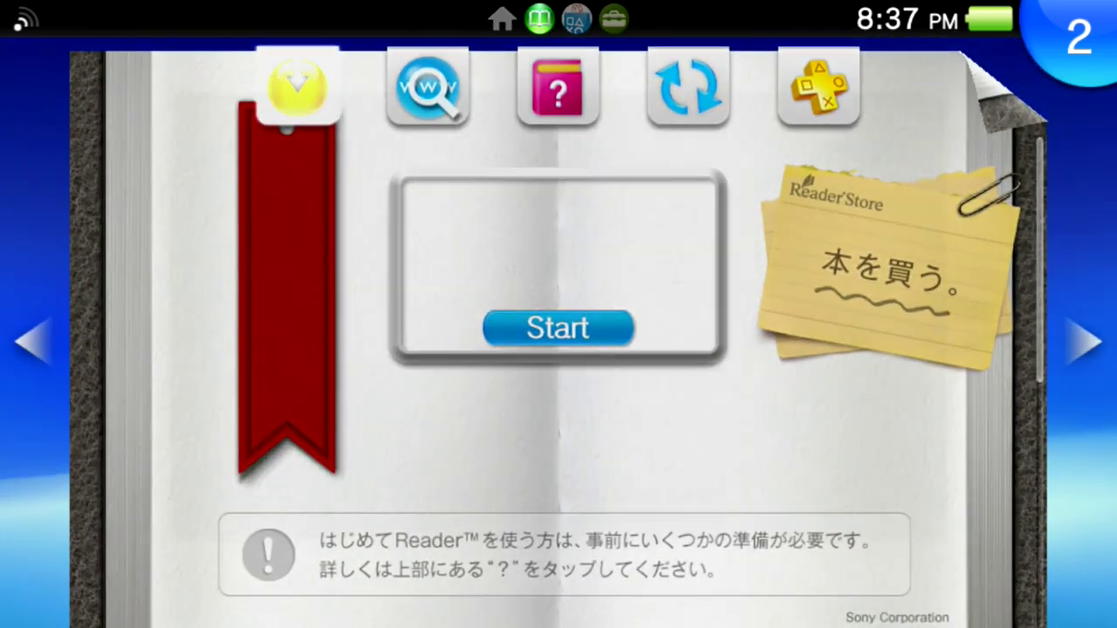
click(557, 326)
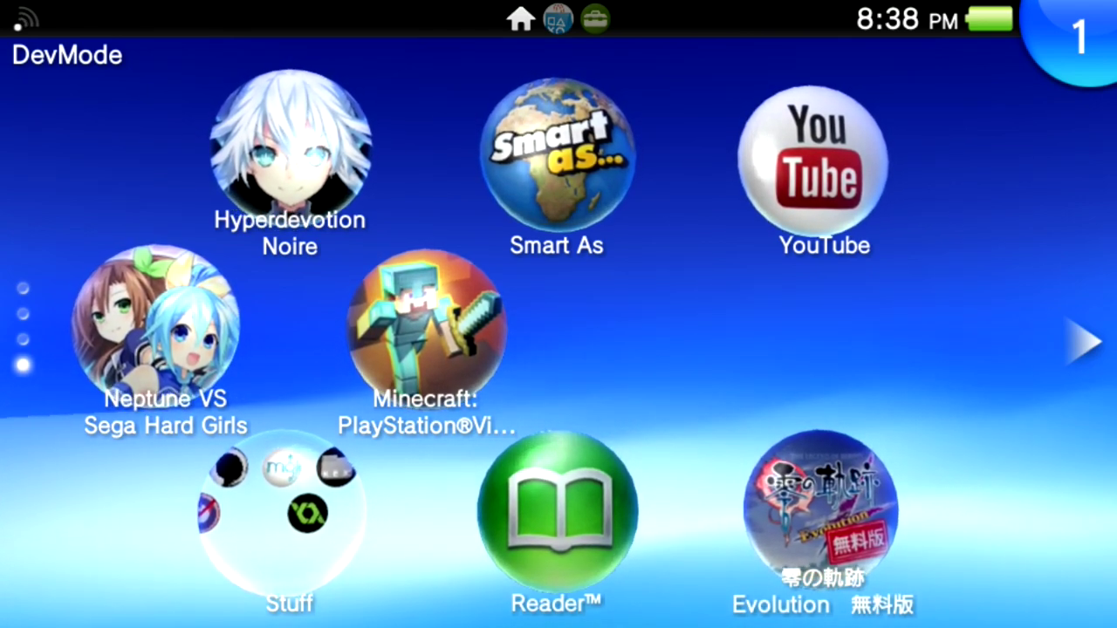
Format the email database, keep the existing contacts, and start adding a Gmail account.
scroll(559, 314, up, 3)
scroll(559, 314, up, 5)
scroll(558, 314, down, 3)
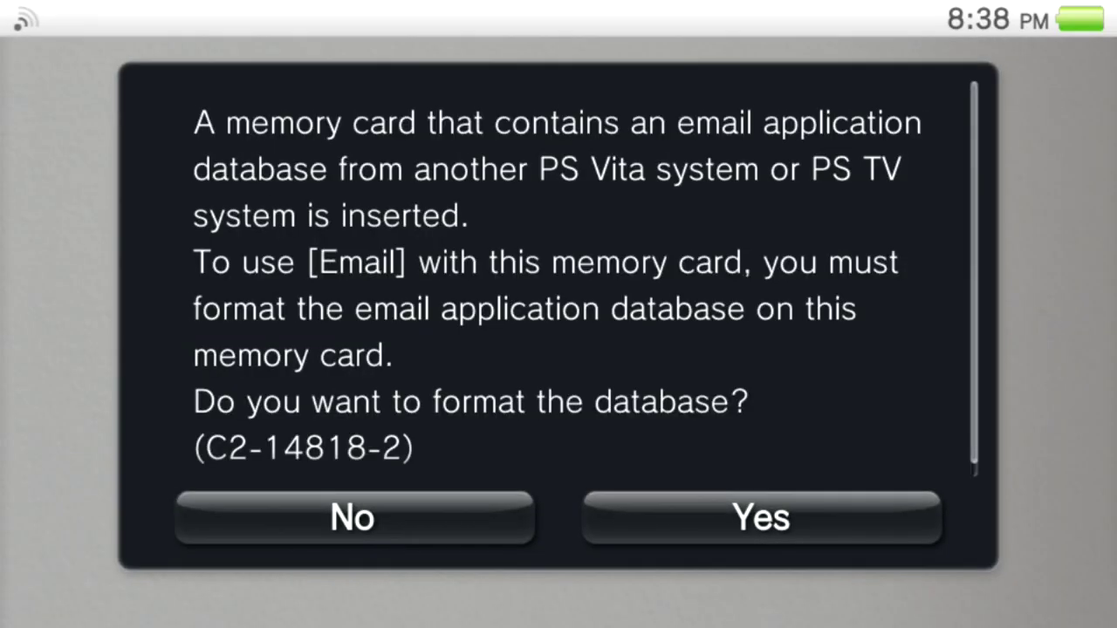
scroll(559, 288, up, 2)
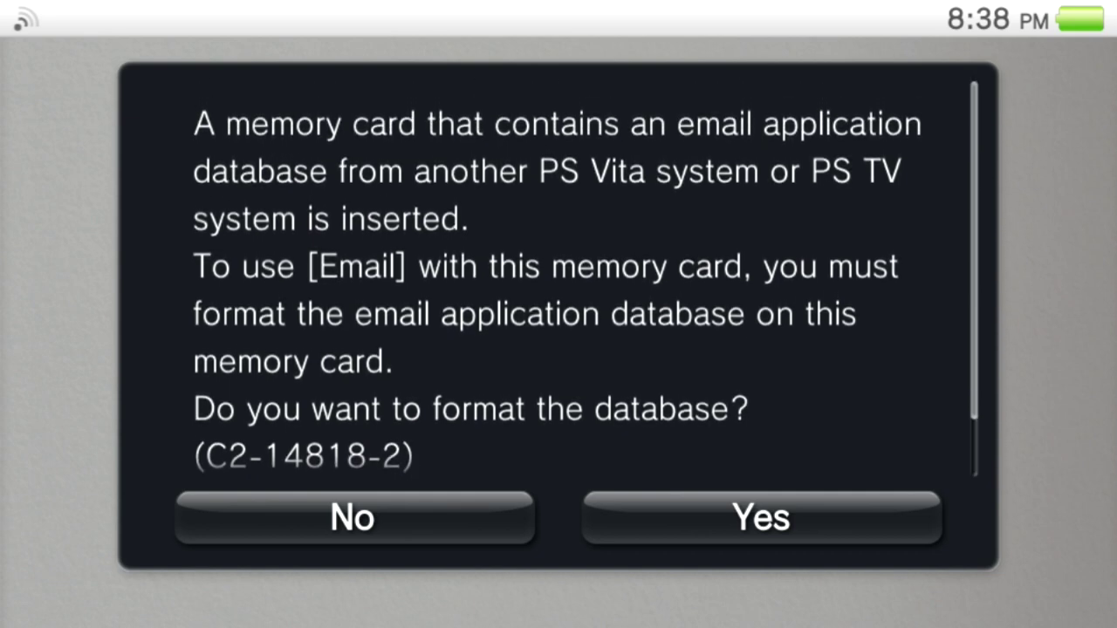
click(760, 518)
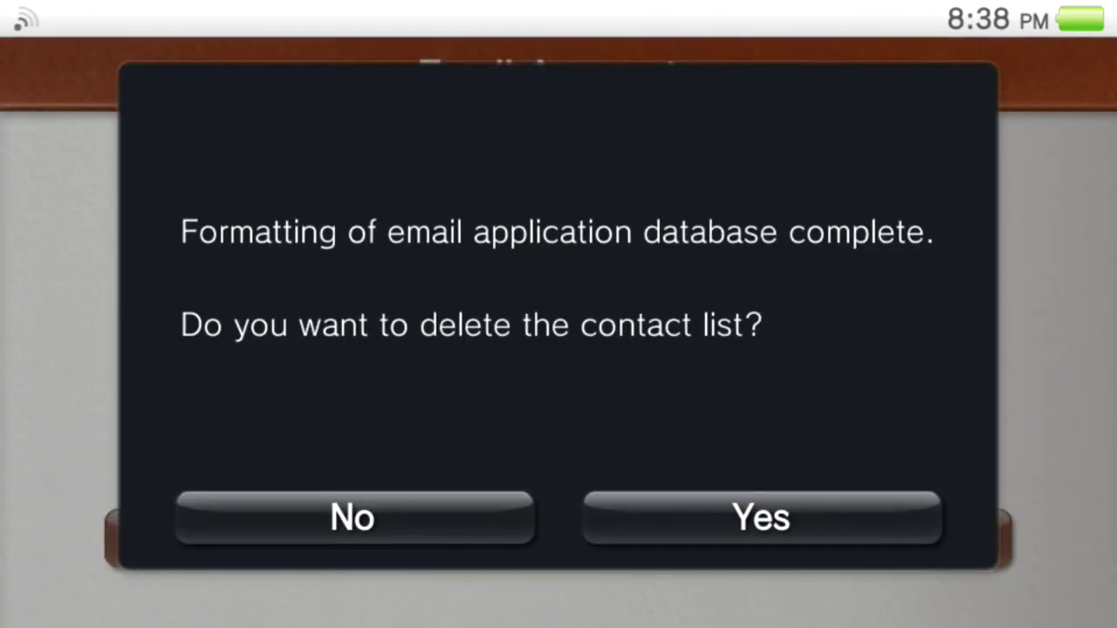
click(354, 517)
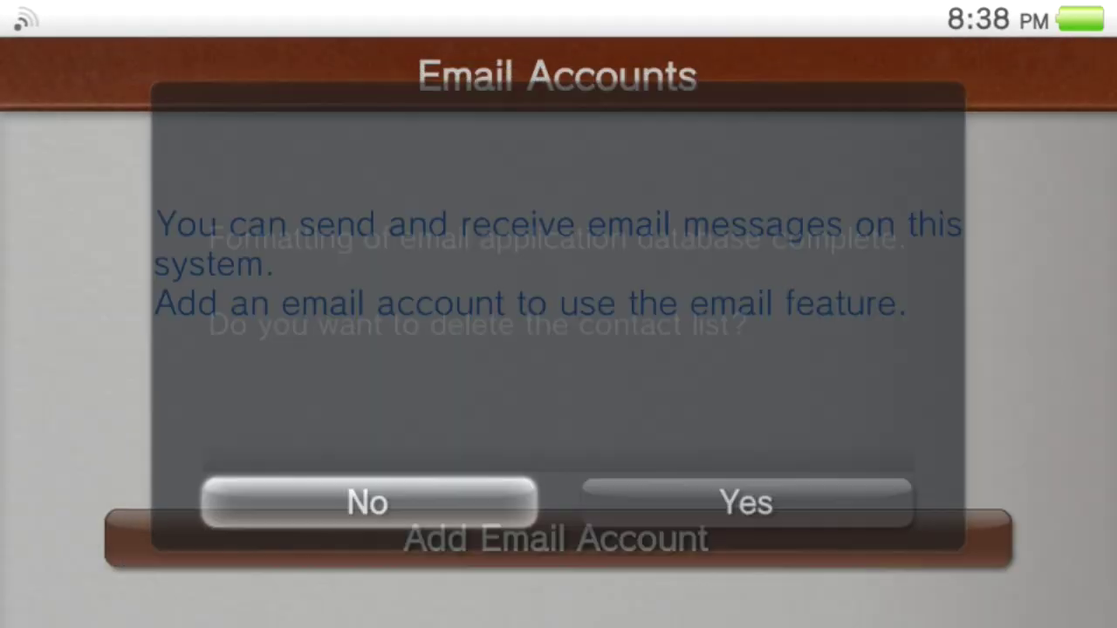
click(558, 535)
click(554, 162)
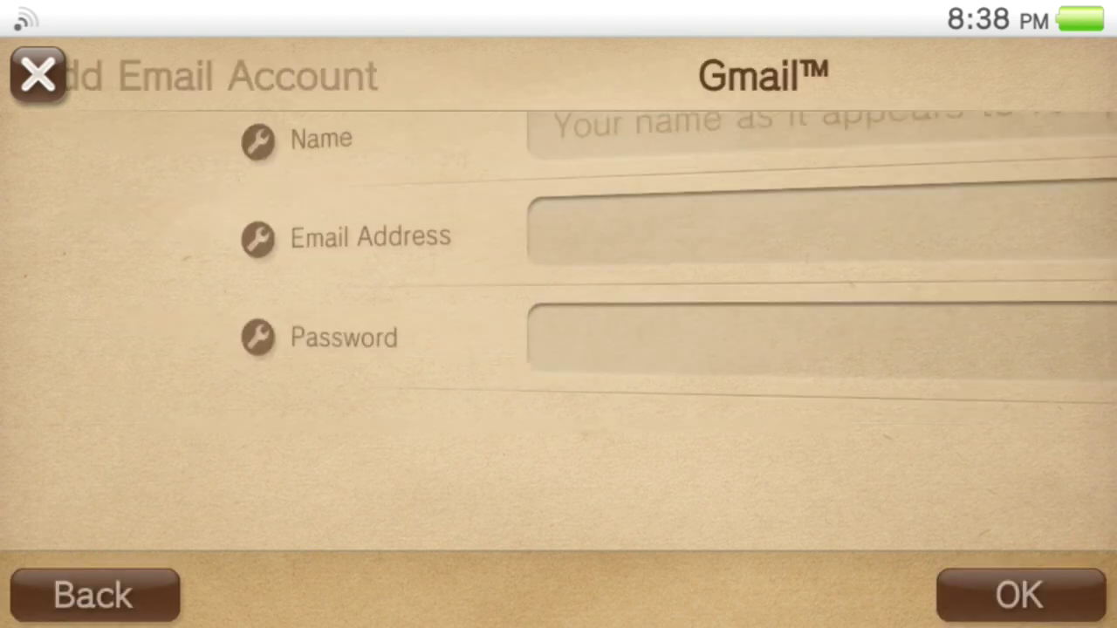
Enter the account holder's name and Gmail address ending in .com, and submit for checking.
click(703, 151)
text(Silixa)
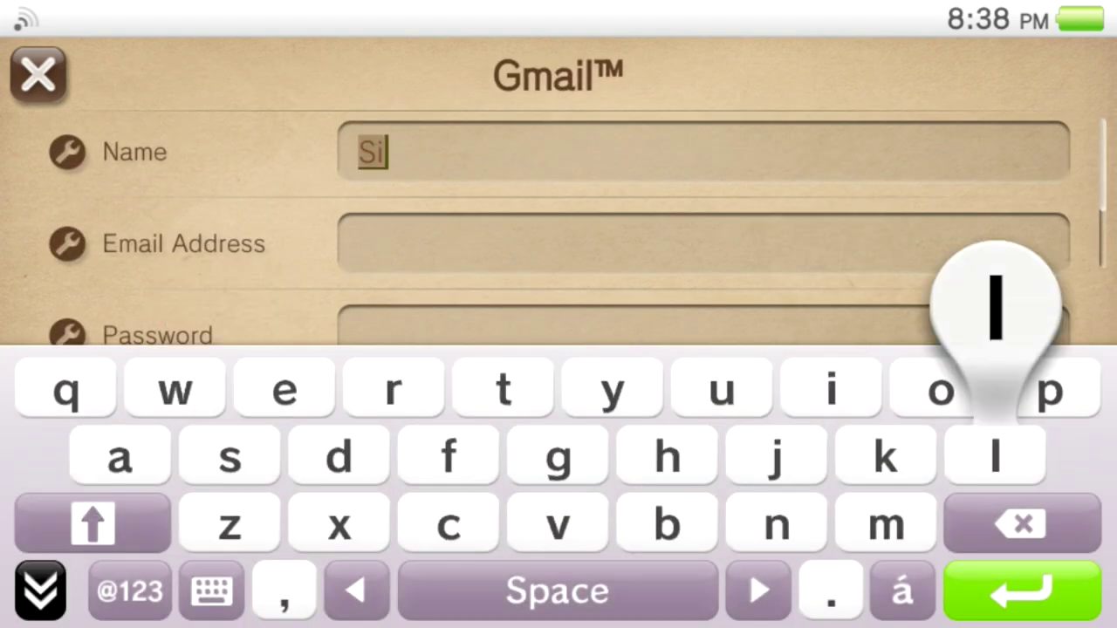
key(BackSpace)
key(BackSpace)
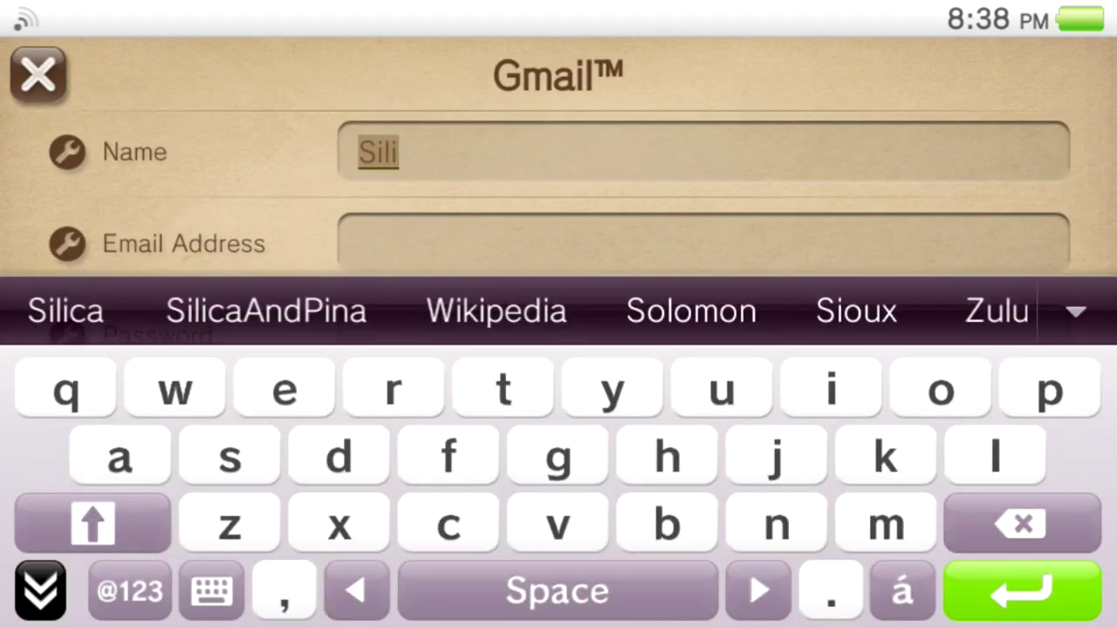
text(ca)
click(704, 243)
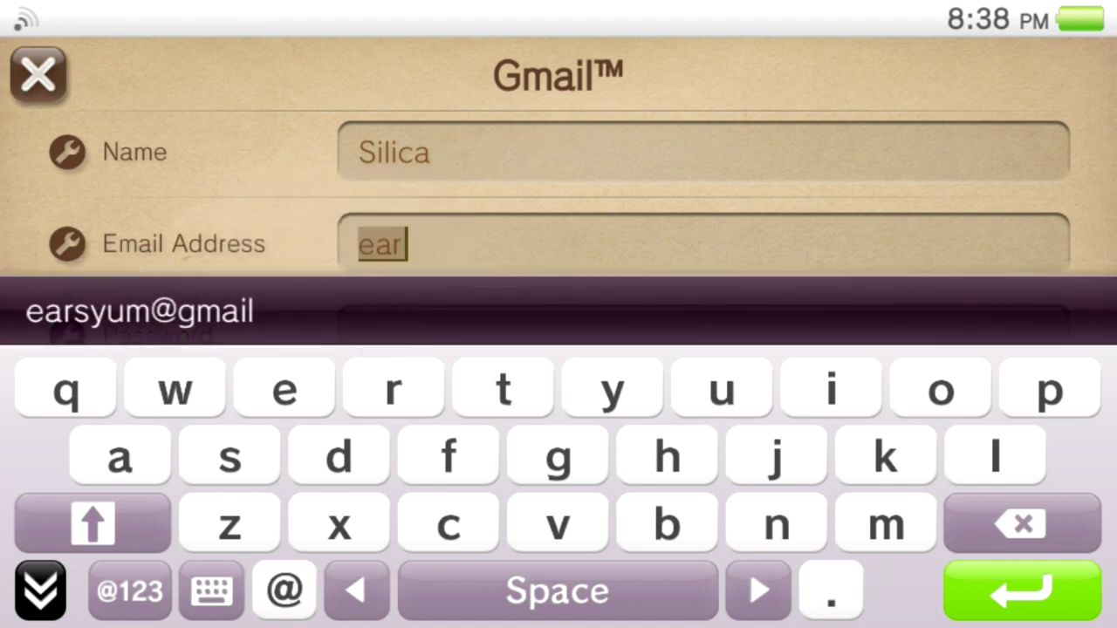
click(66, 312)
key(Return)
key(Return)
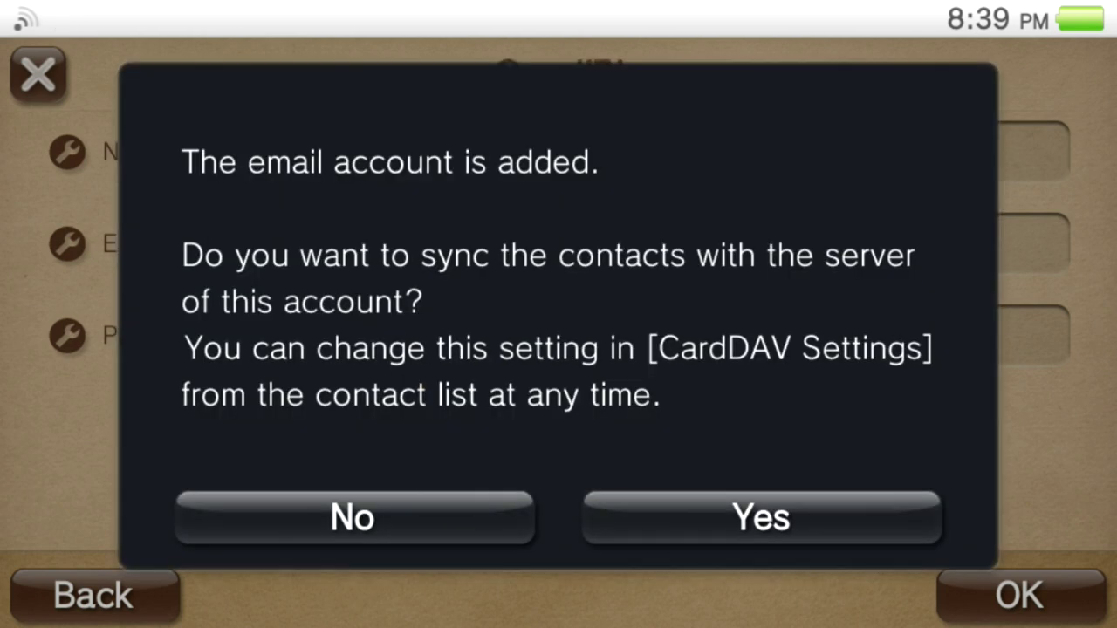
Decline contact sync, open the Inbox signup message's signup.ics event, and launch its psnreg: link.
click(355, 518)
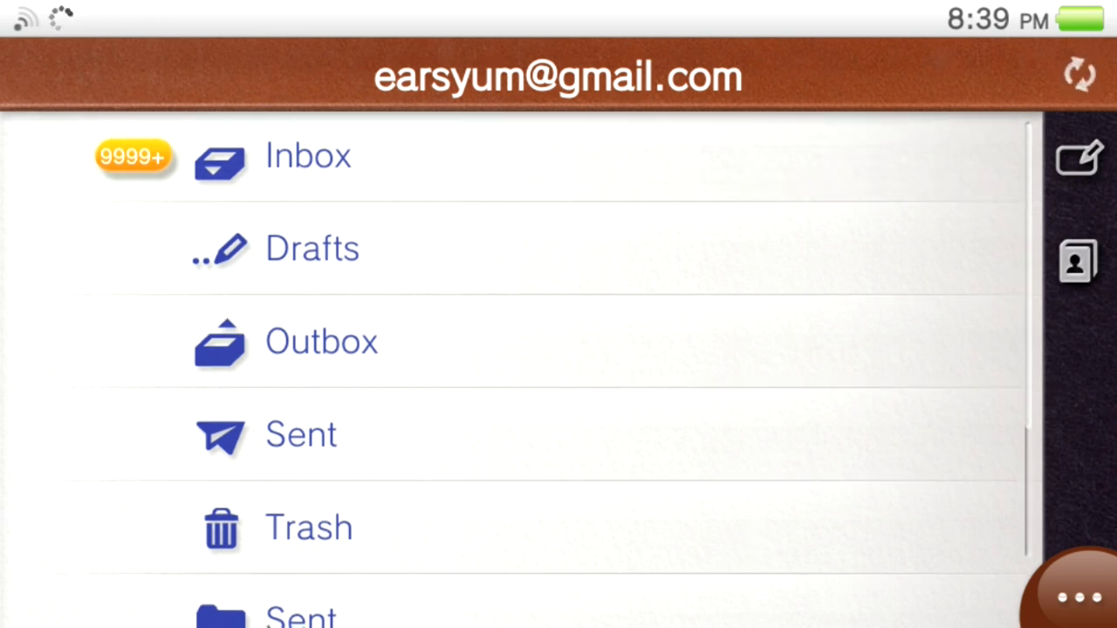
click(307, 157)
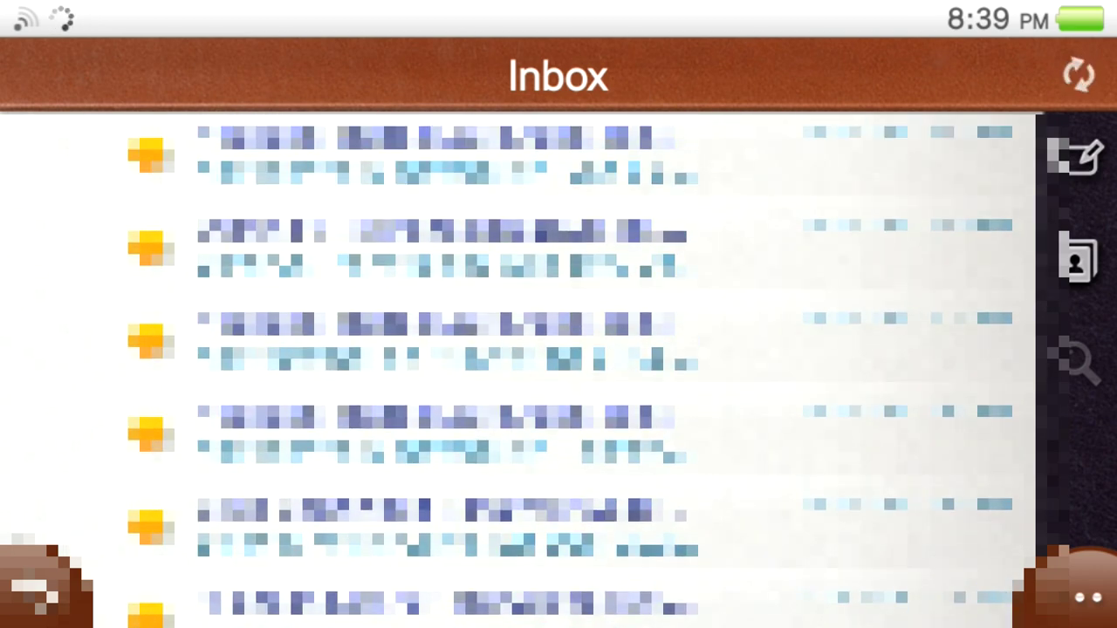
click(489, 245)
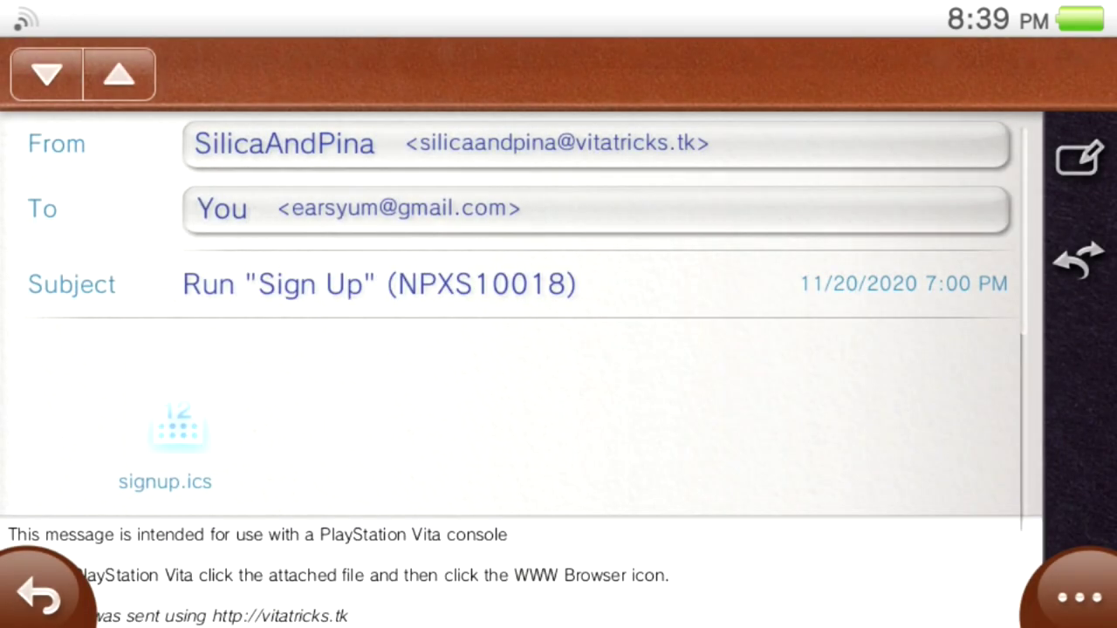
click(178, 429)
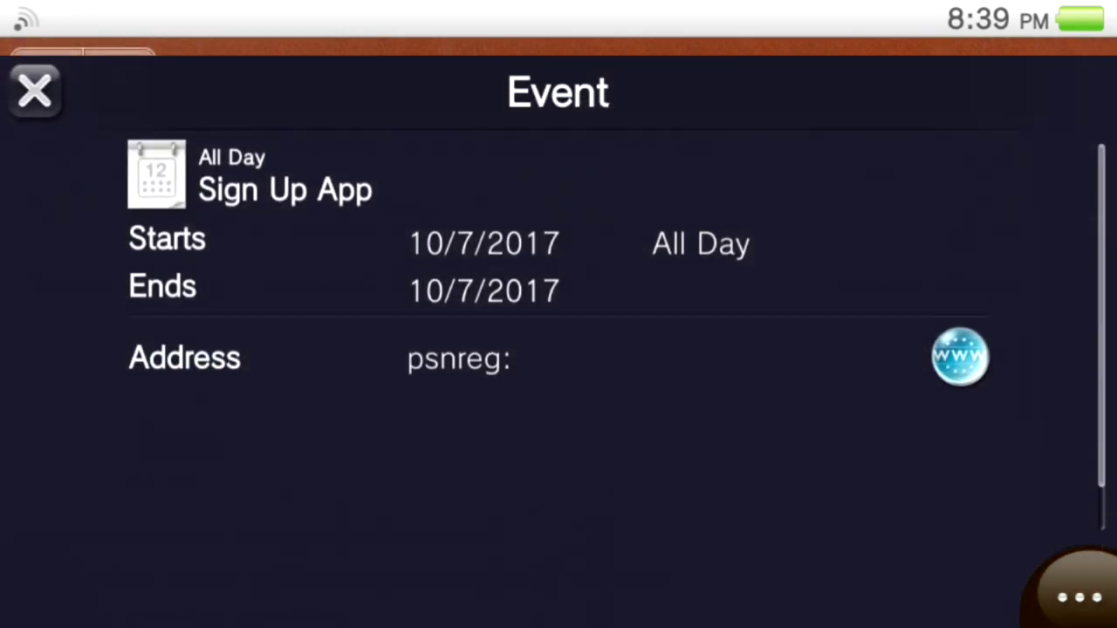
click(960, 332)
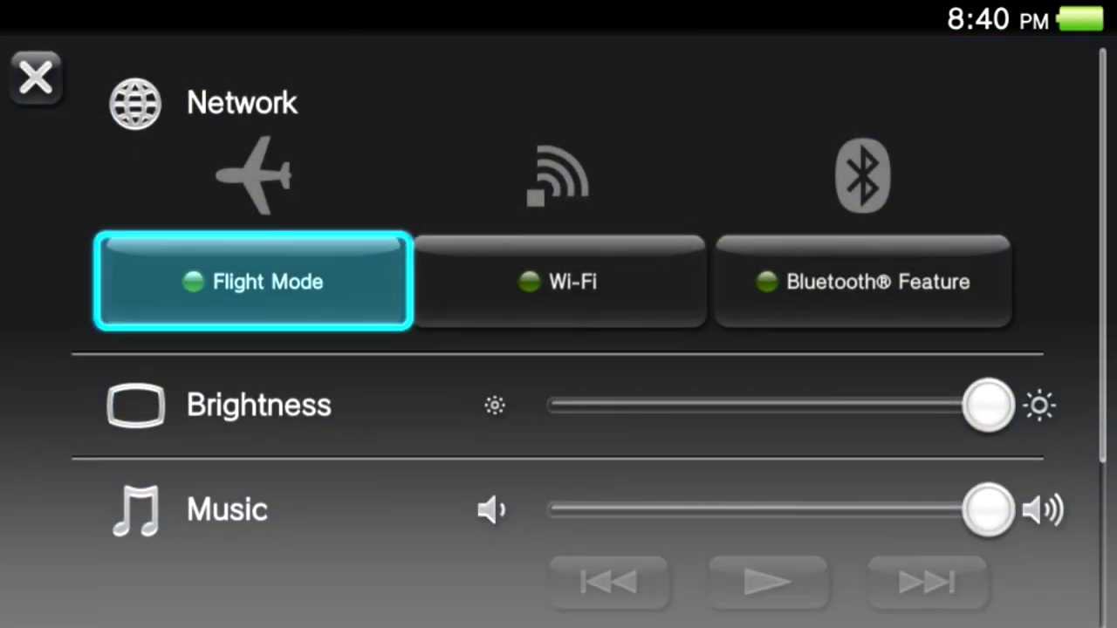
Turn Wi-Fi back on, retry the network connection, and continue to existing-account sign-in.
click(524, 280)
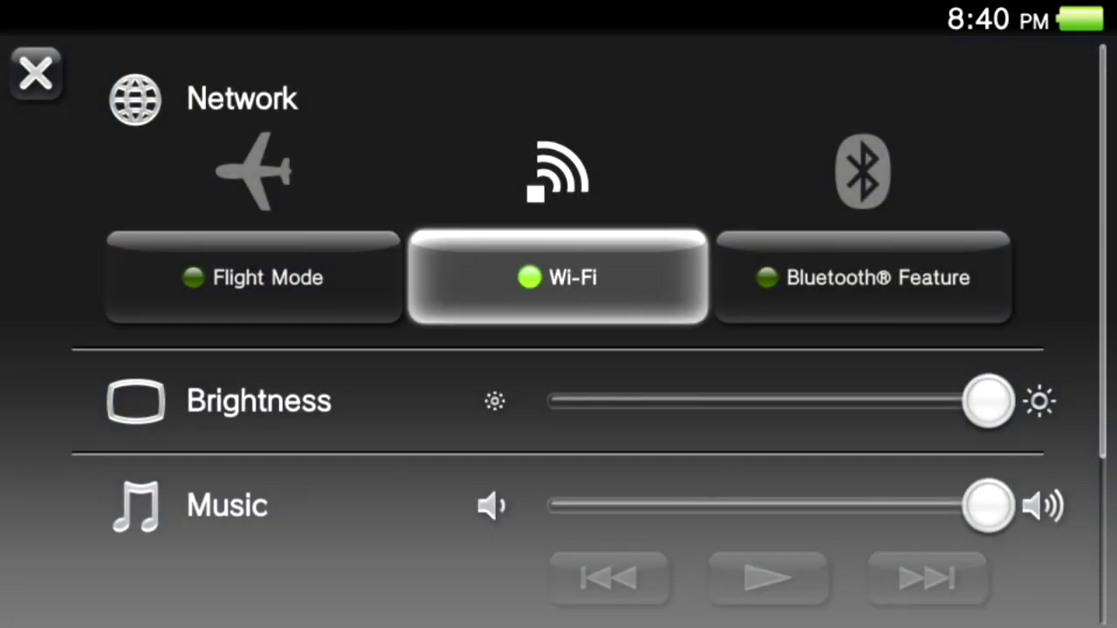
click(558, 516)
click(760, 516)
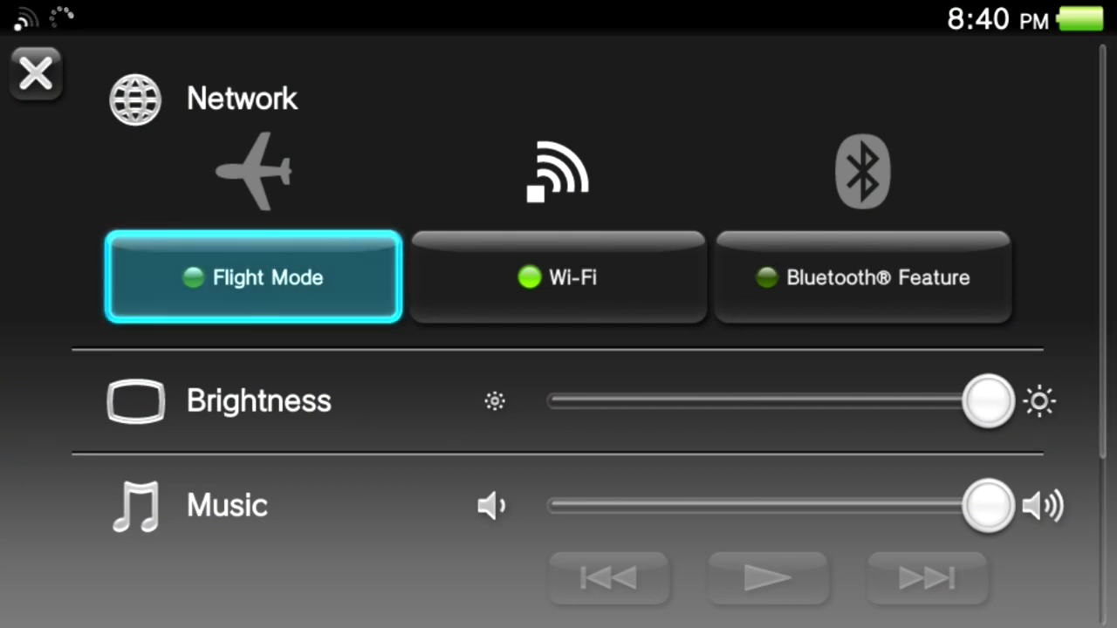
click(559, 277)
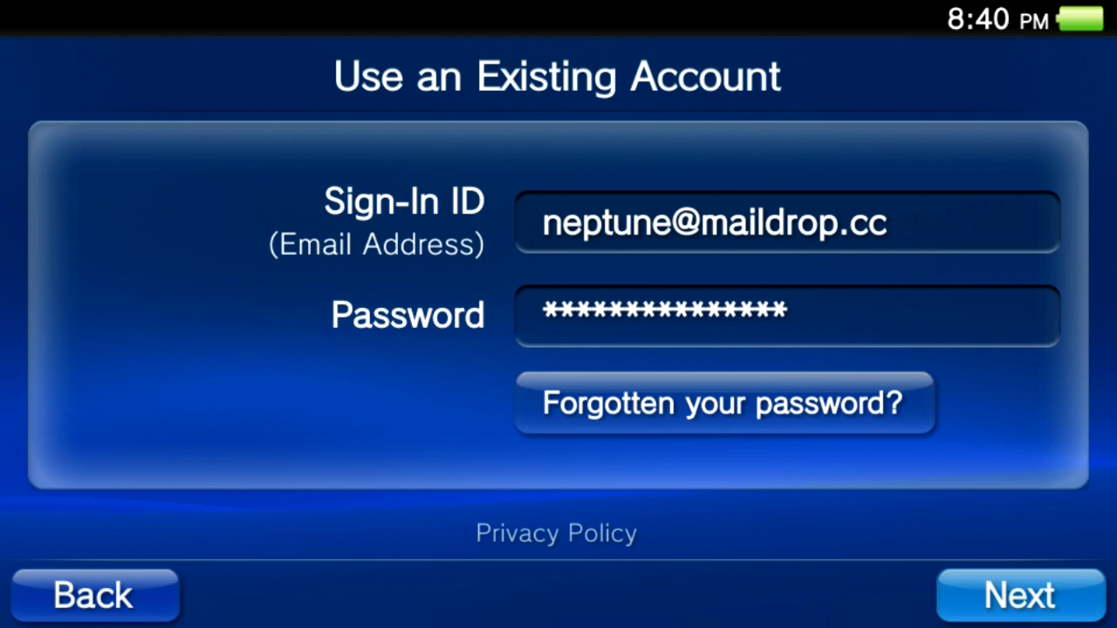
Replace the Sign-In ID with the other account's Hotmail address and submit it.
click(787, 223)
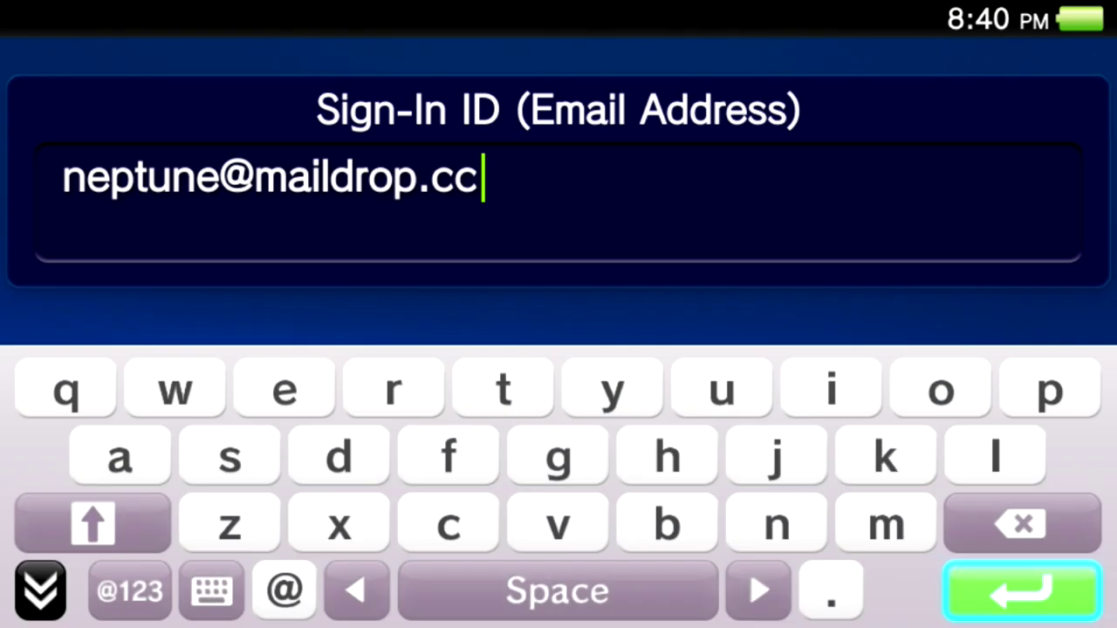
key(BackSpace)
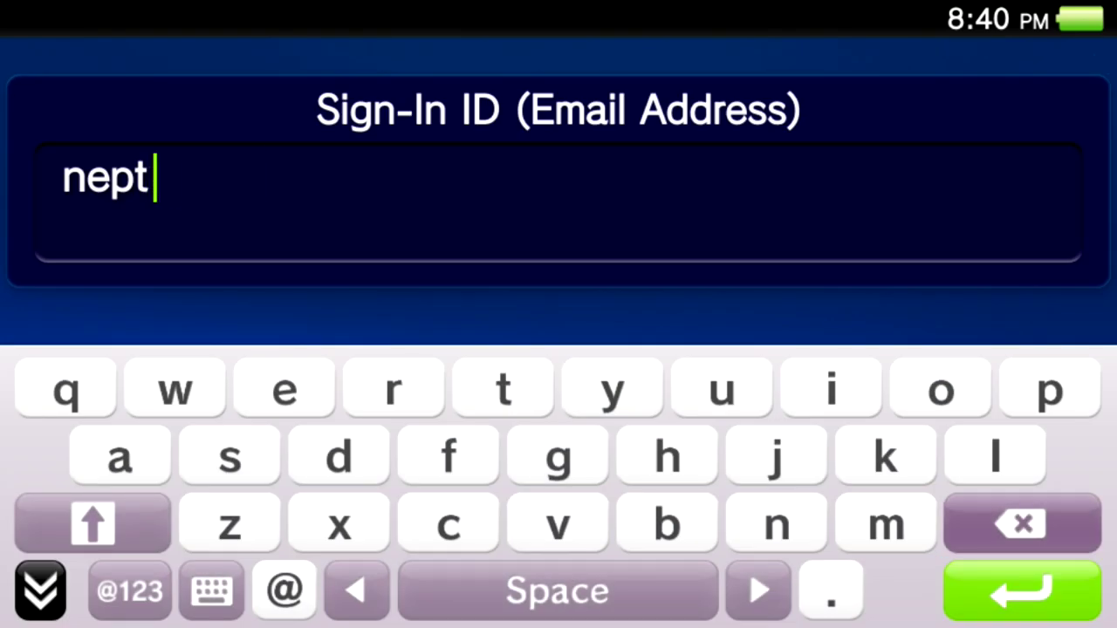
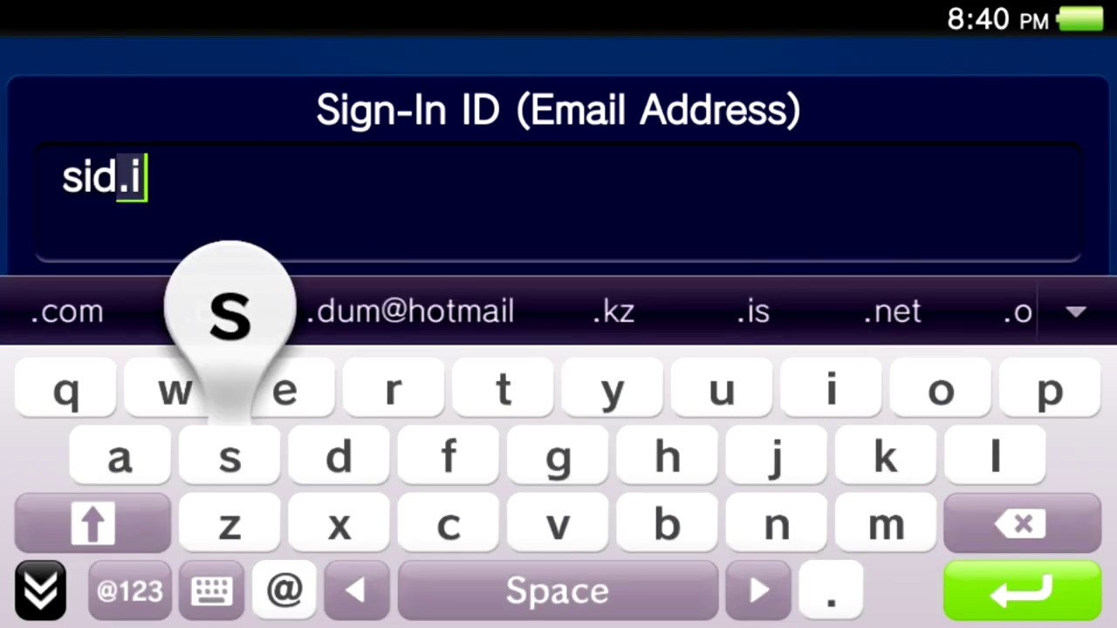
click(67, 312)
click(1021, 591)
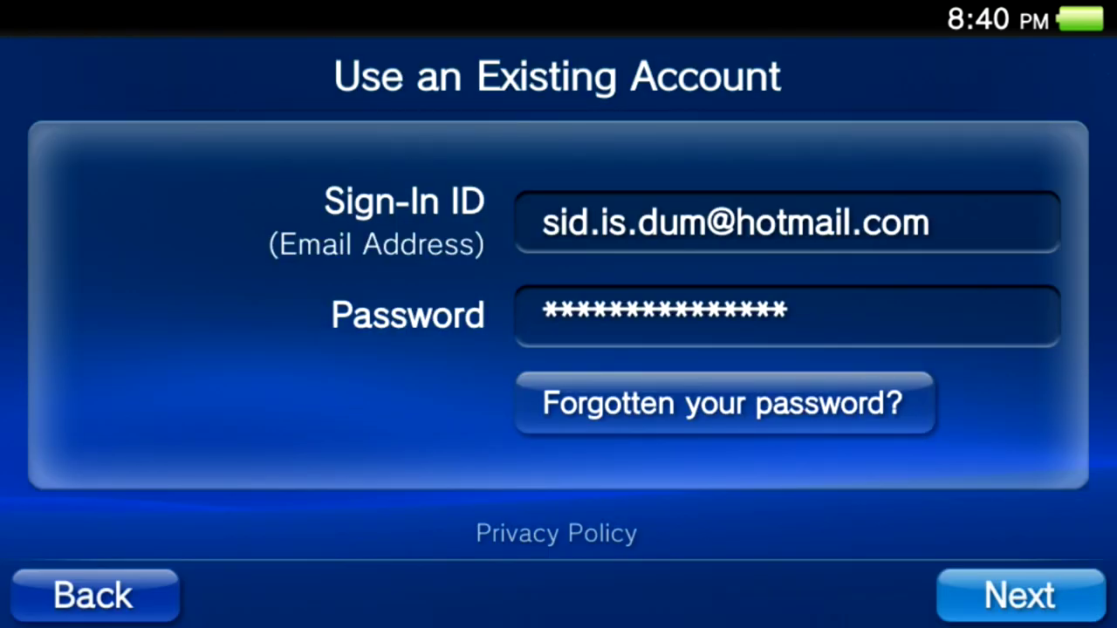
click(1019, 595)
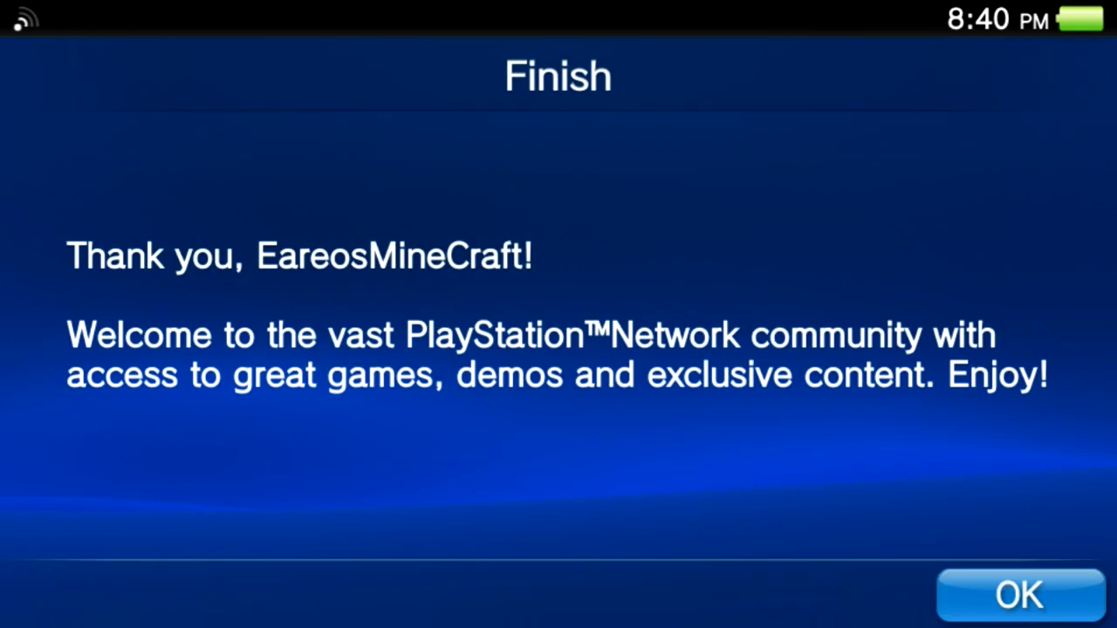
Close the welcome screen, then sign out of PlayStation Network and sign back in.
click(1019, 595)
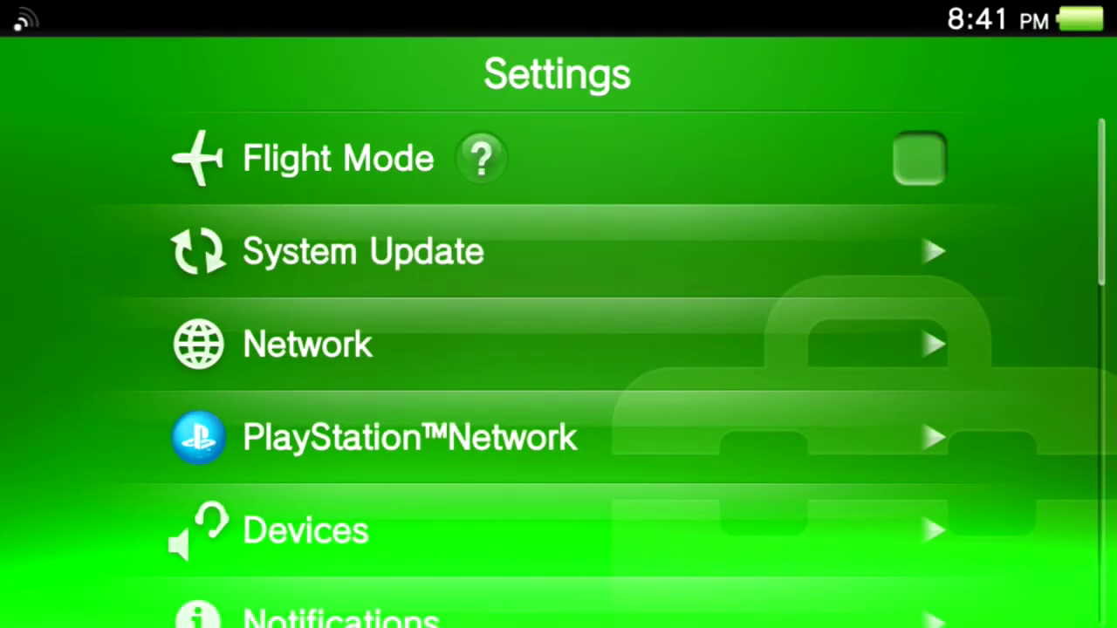
click(410, 437)
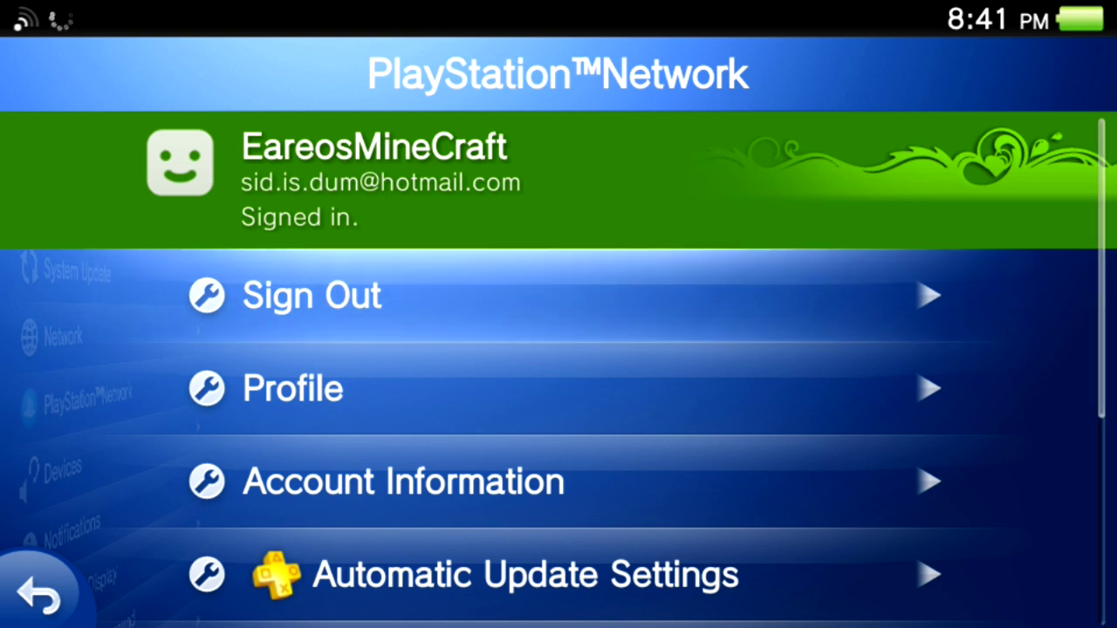
click(312, 296)
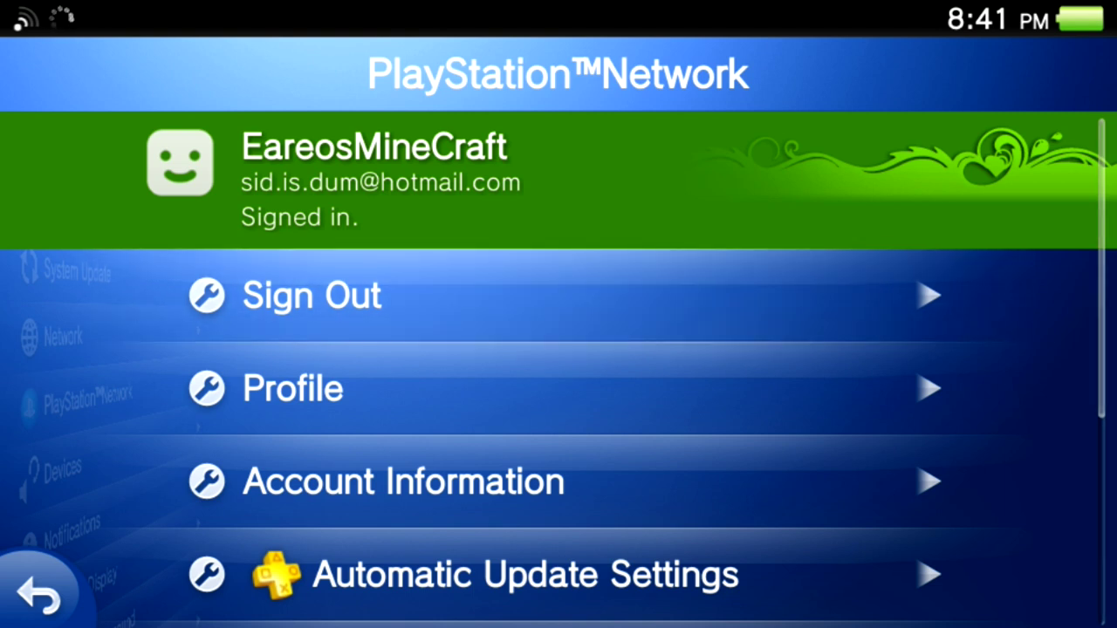
click(296, 296)
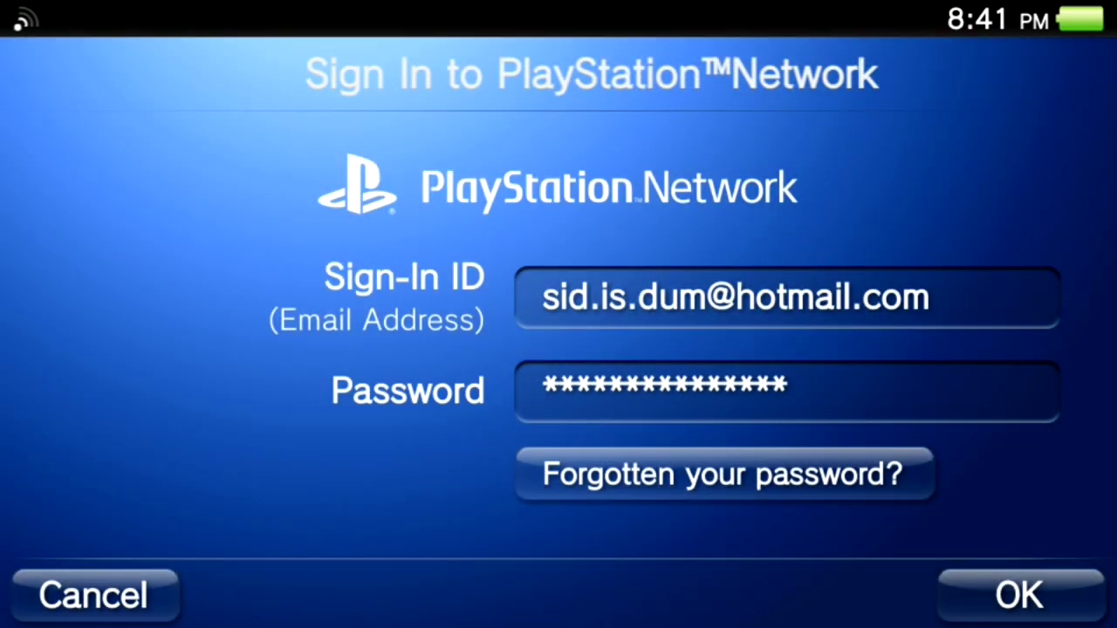
click(1019, 595)
key(Return)
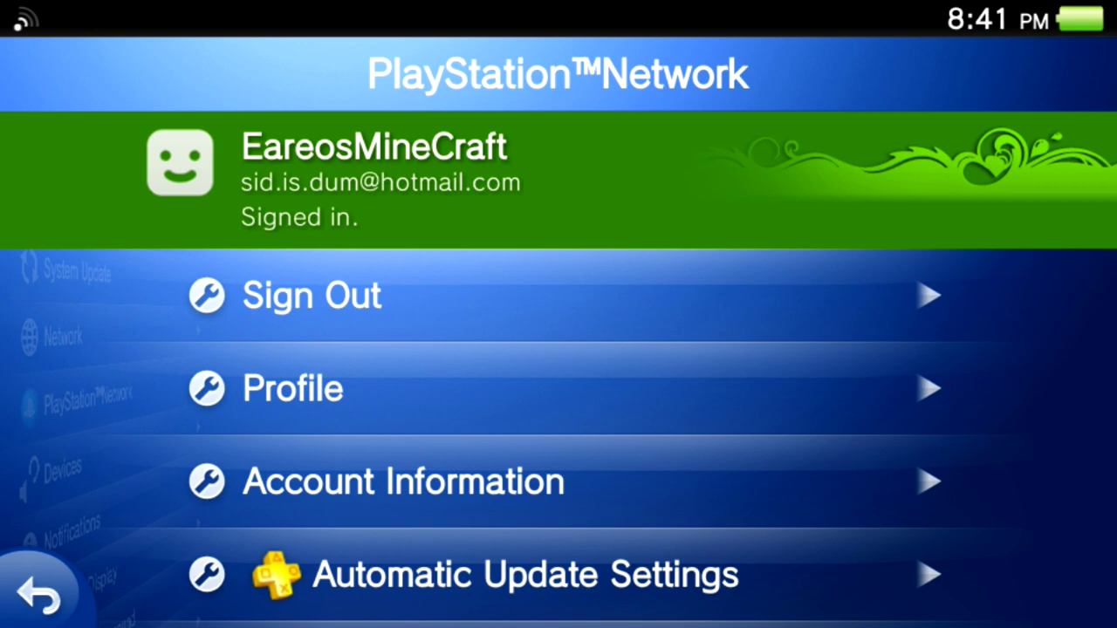
Return to the home screen, scroll down, and tap the 零の軌跡 Evolution 無料版 bubble to start it.
key(super)
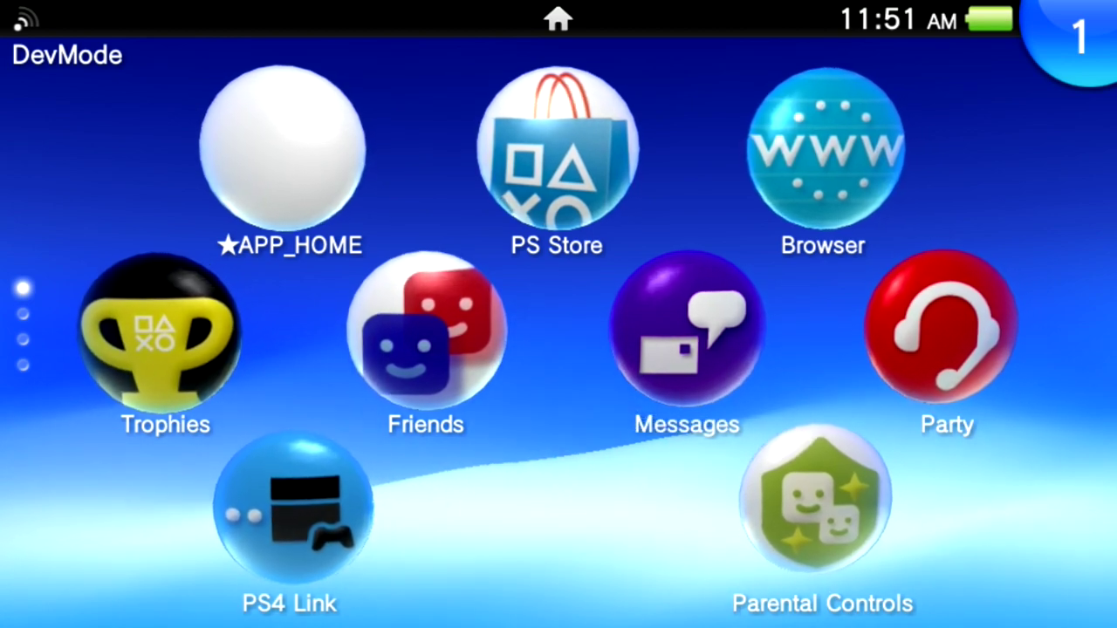
scroll(559, 331, down, 3)
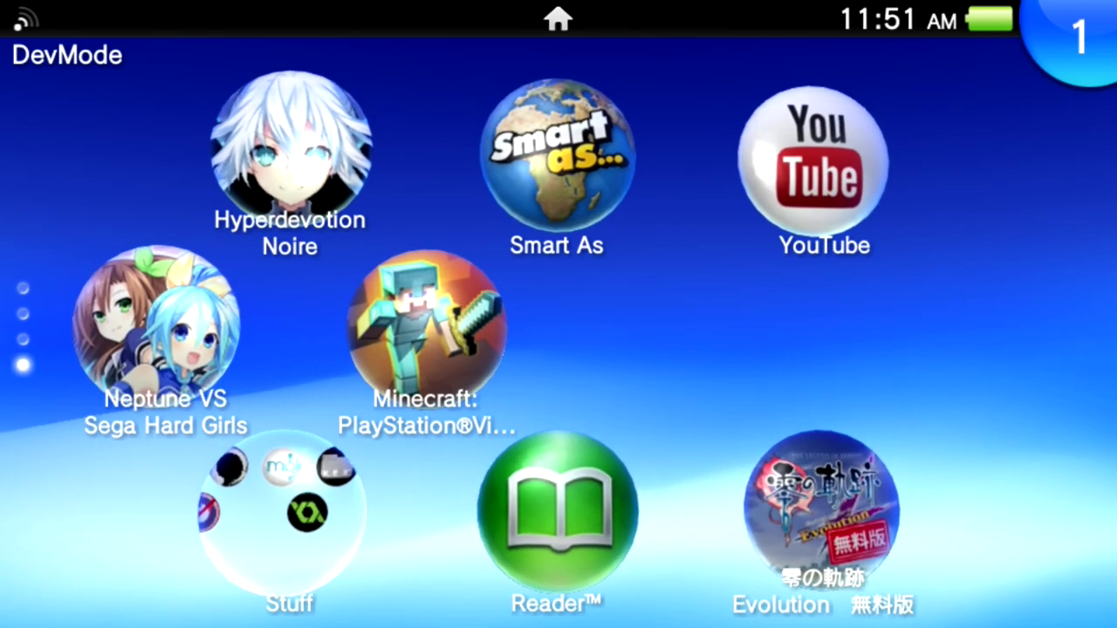
click(821, 501)
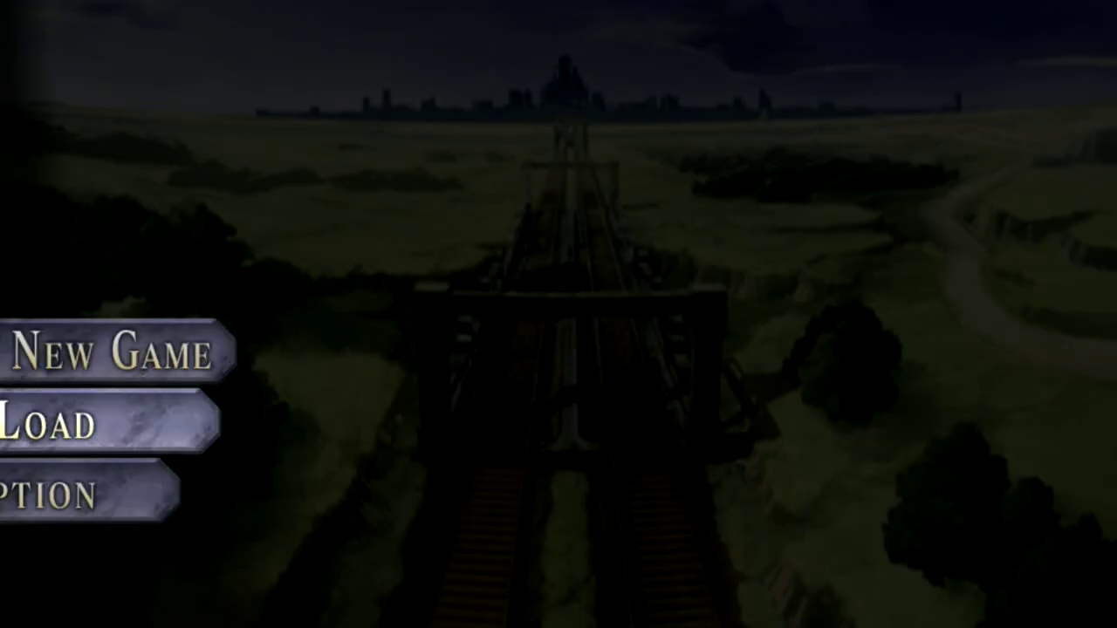
Cycle the title menu through New Game, Load and Option, then suspend to the LiveArea page.
key(Up)
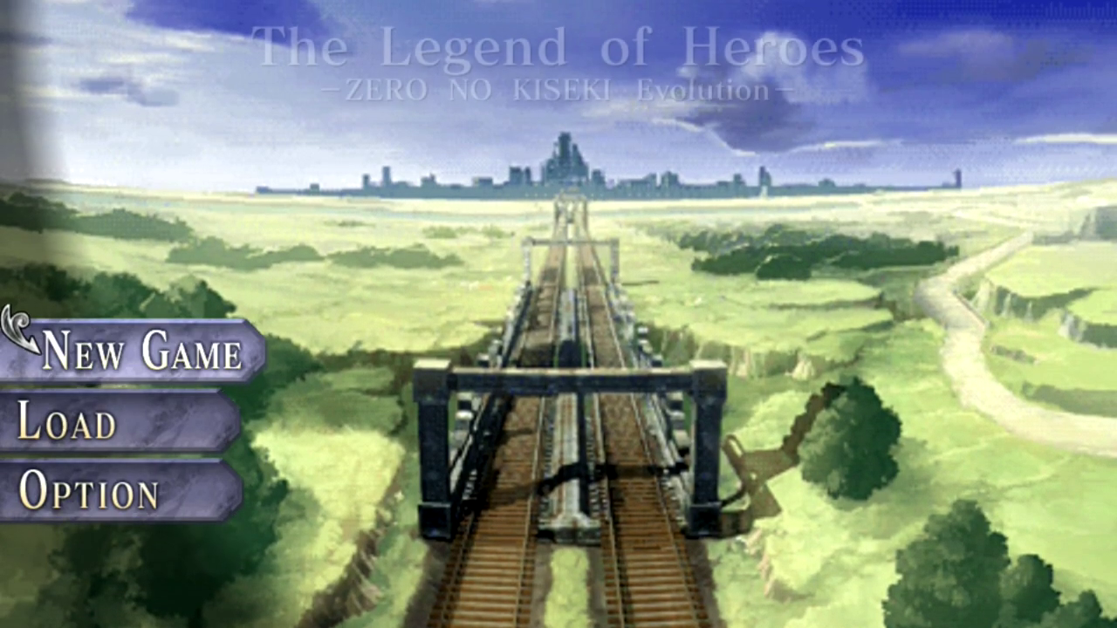
key(Down)
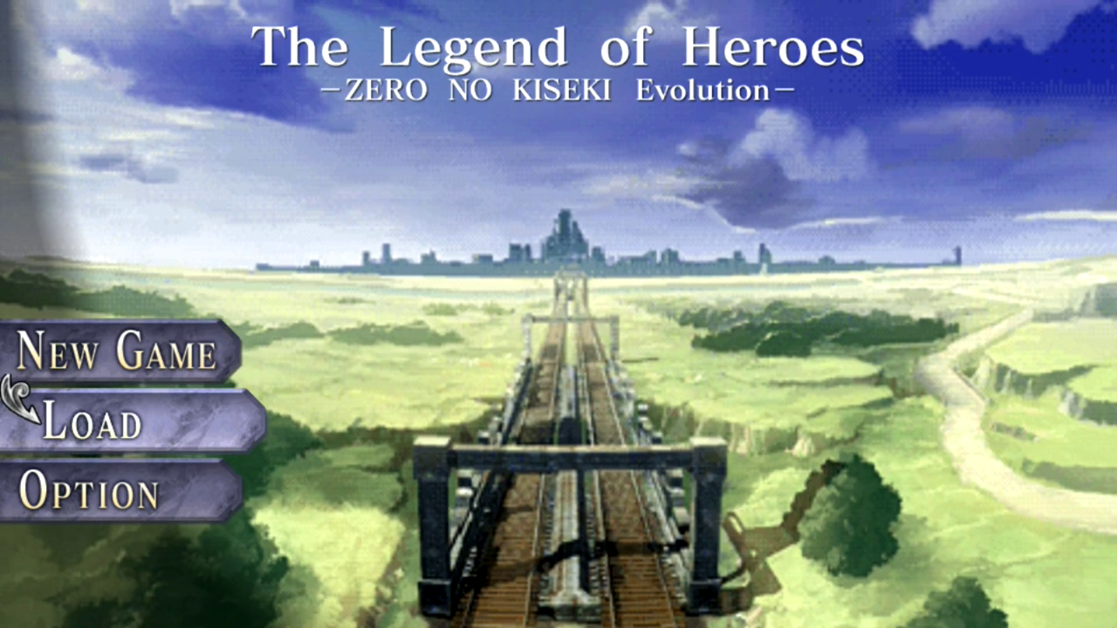
key(Down)
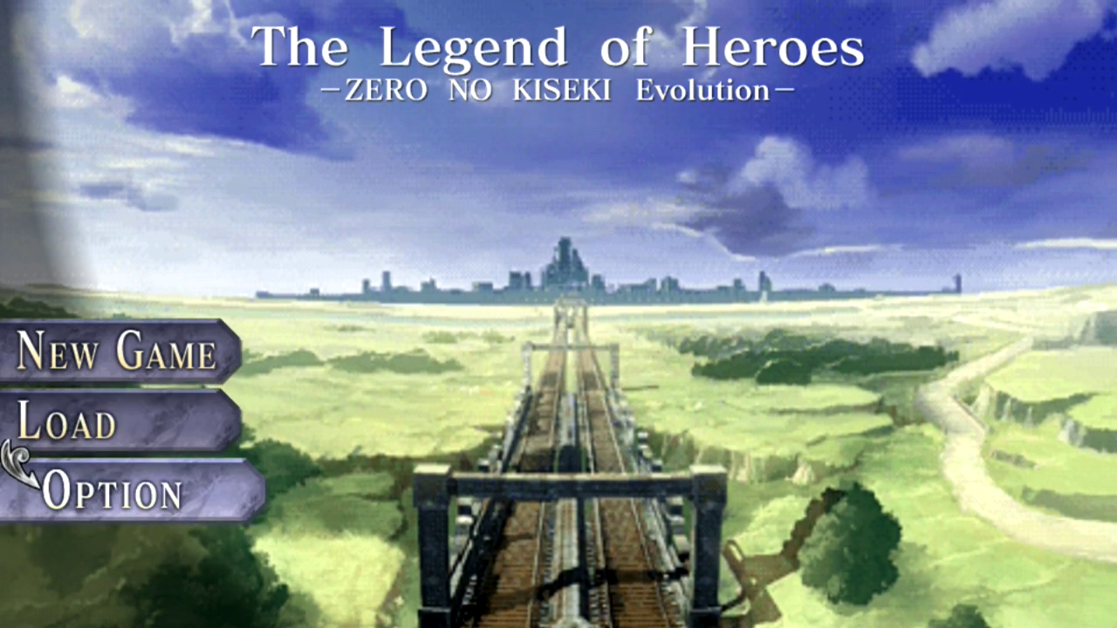
key(super)
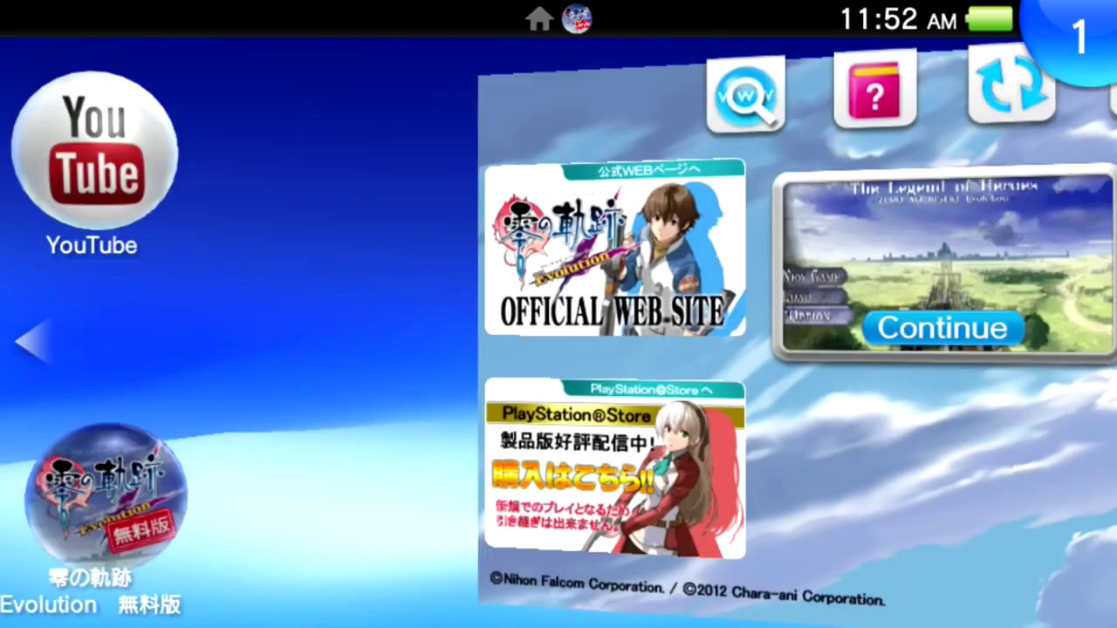